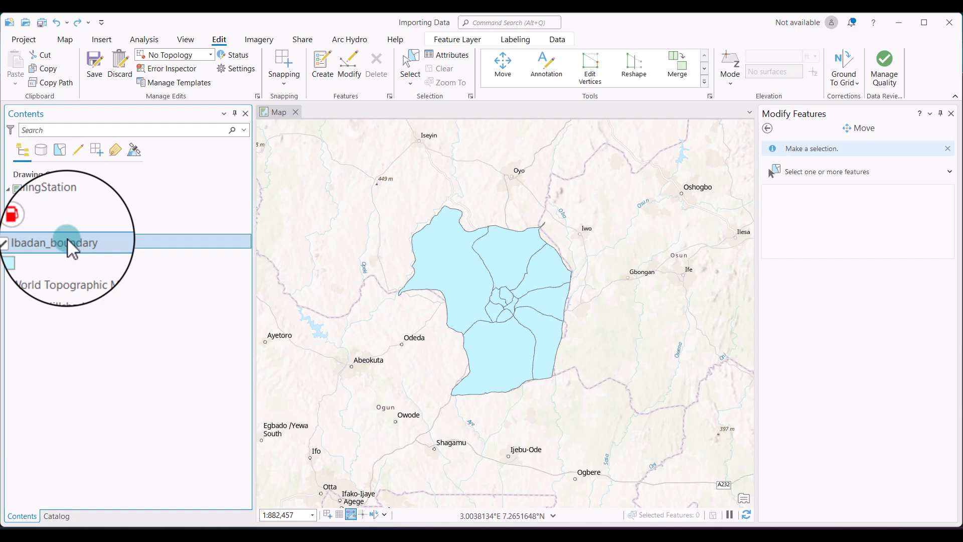
- Start creating new features with the Ibadan_boundary layer selected
left_click(67, 238)
left_click(91, 339)
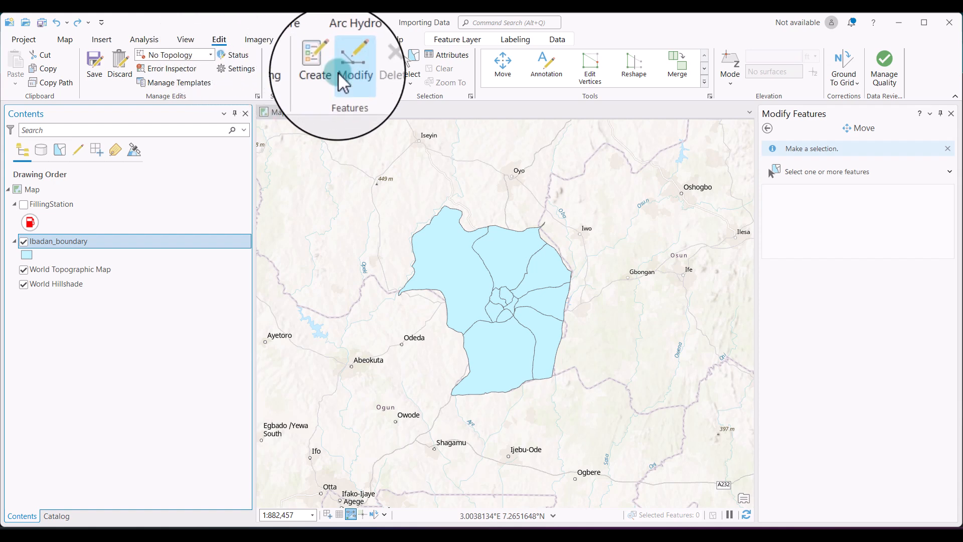
left_click(321, 67)
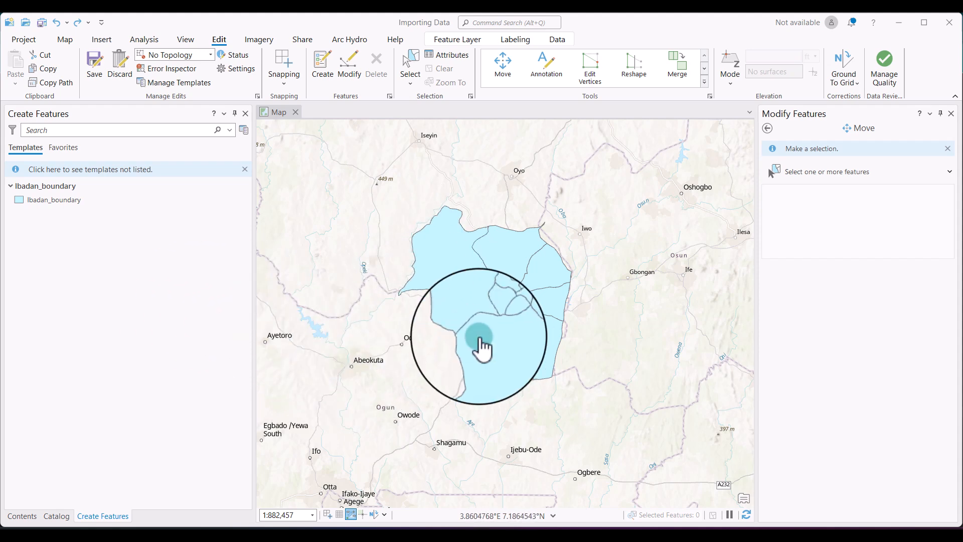
- Activate the Ibadan_boundary polygon template and open its attribute values for new features
scroll(430, 336, "up", 1)
scroll(423, 332, "up", 2)
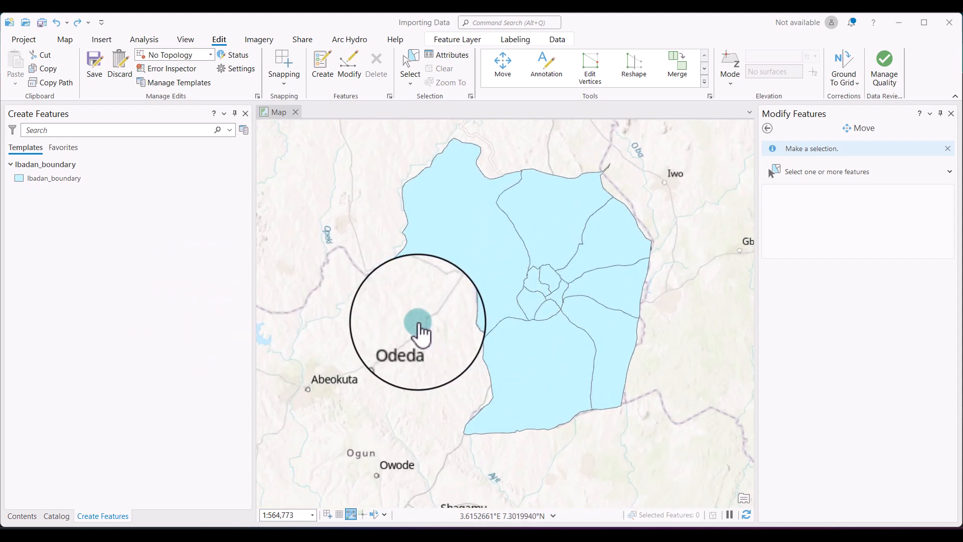
left_click_drag(420, 329, 460, 280)
scroll(459, 280, "up", 2)
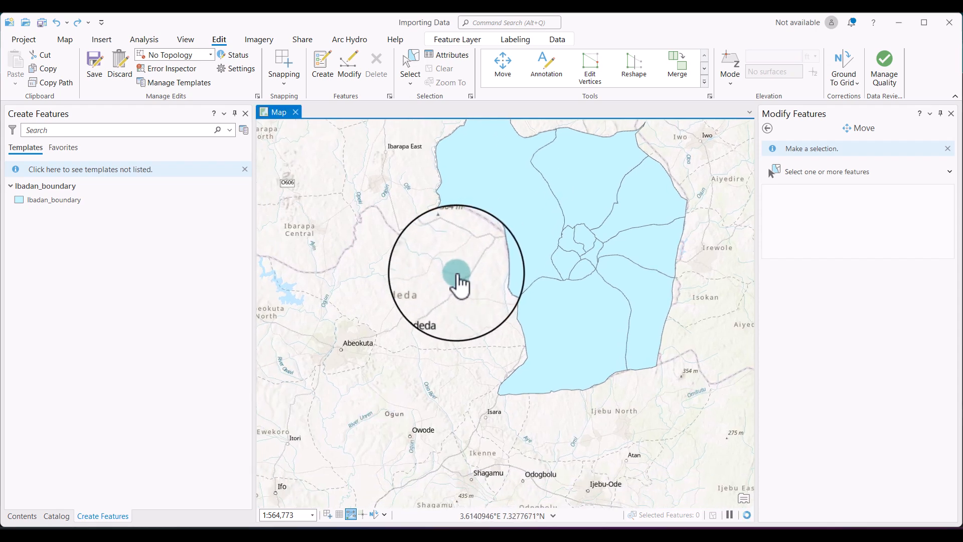
left_click_drag(389, 168, 391, 254)
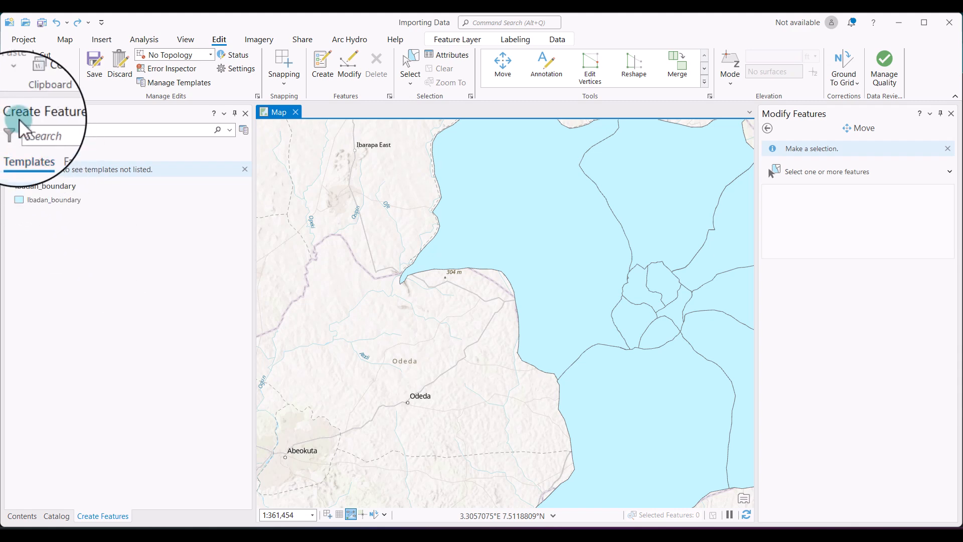
left_click(49, 200)
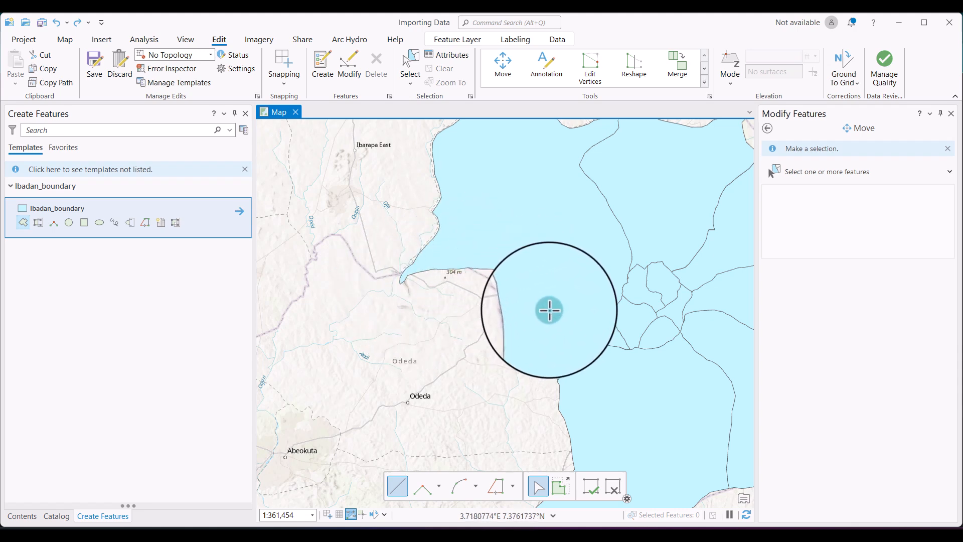
left_click(243, 215)
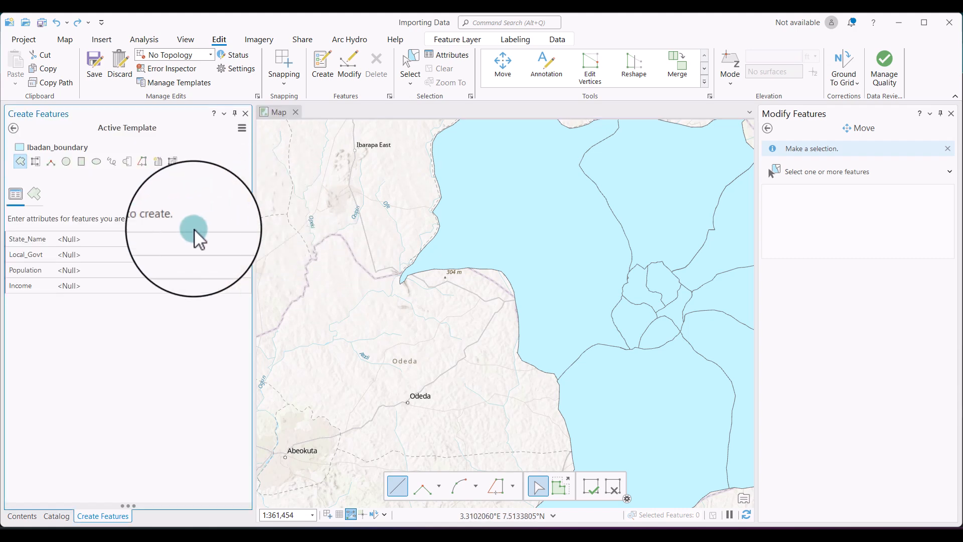
- Set the new feature's attributes to State_Name Oyo, Local_Govt New_LG, Population 60000 and Income 100000
left_click(81, 240)
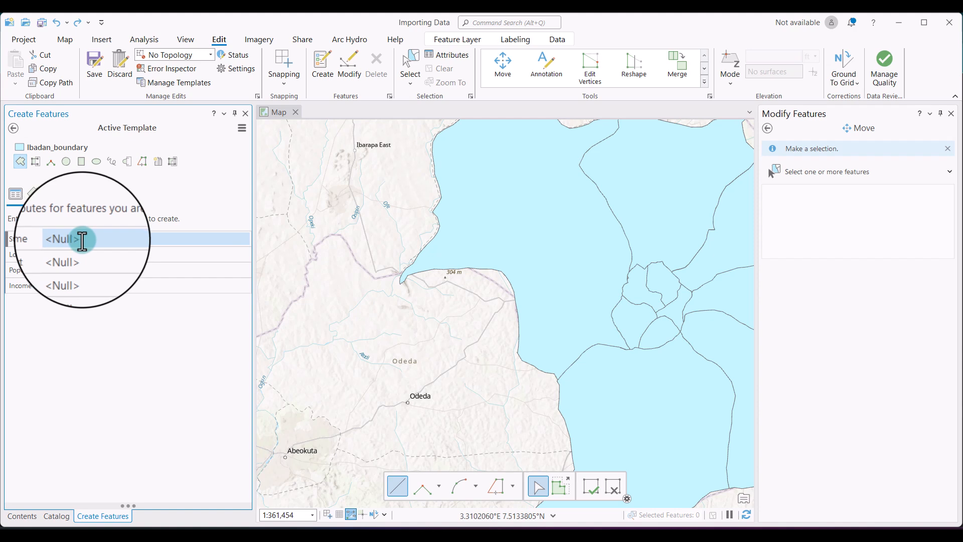
left_click(81, 240)
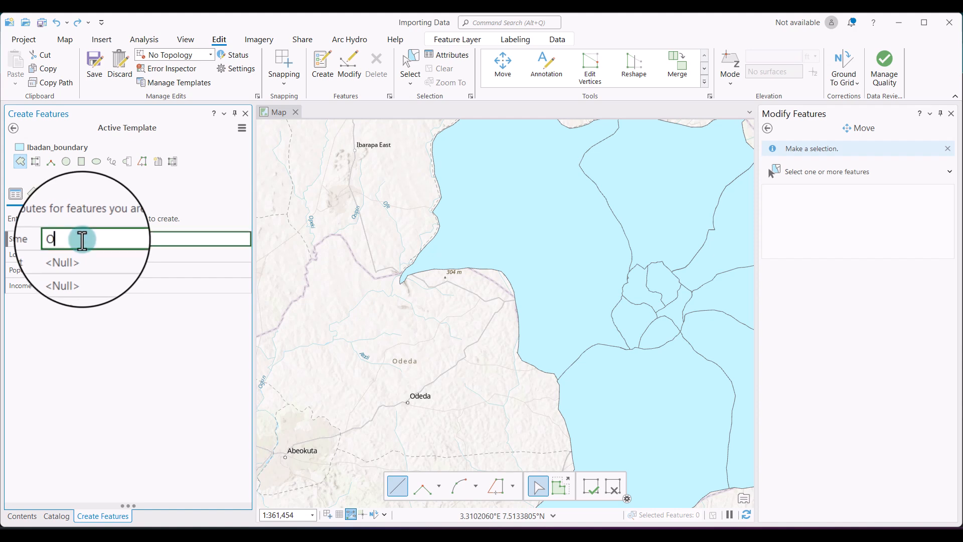
type("Oyo")
left_click(82, 256)
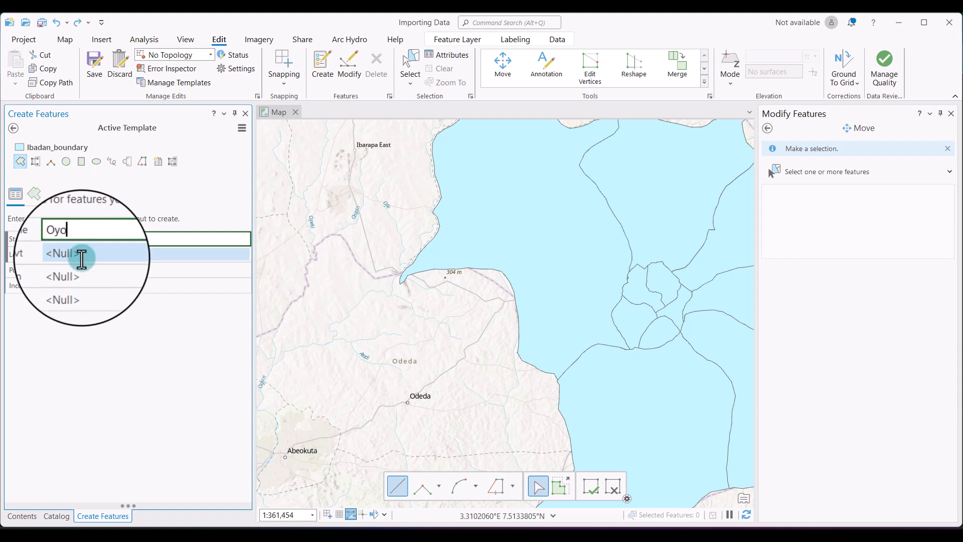
left_click(81, 257)
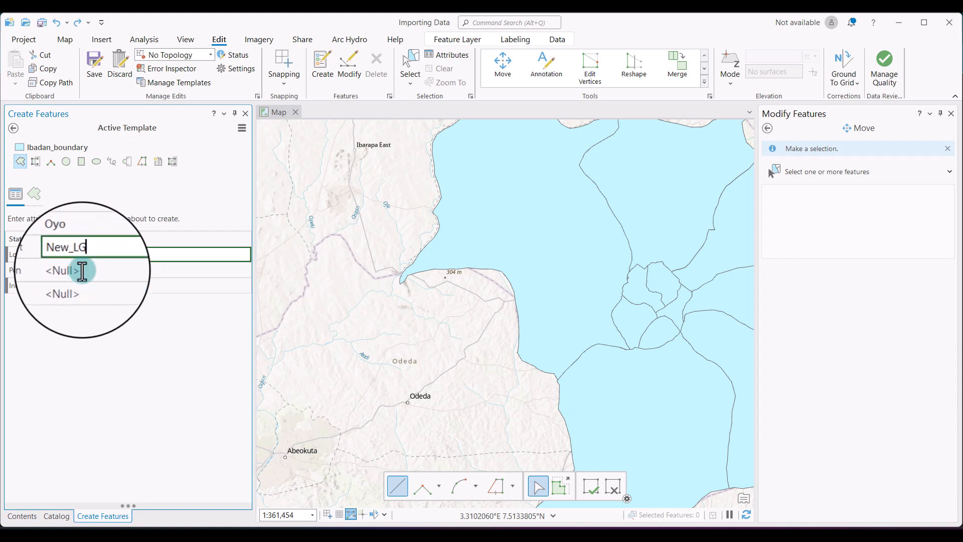
left_click(84, 268)
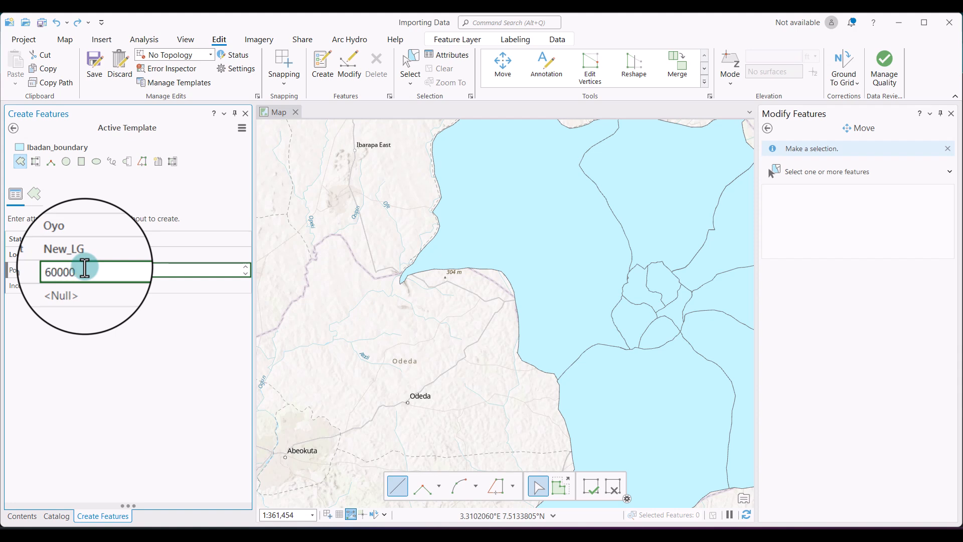
left_click(116, 286)
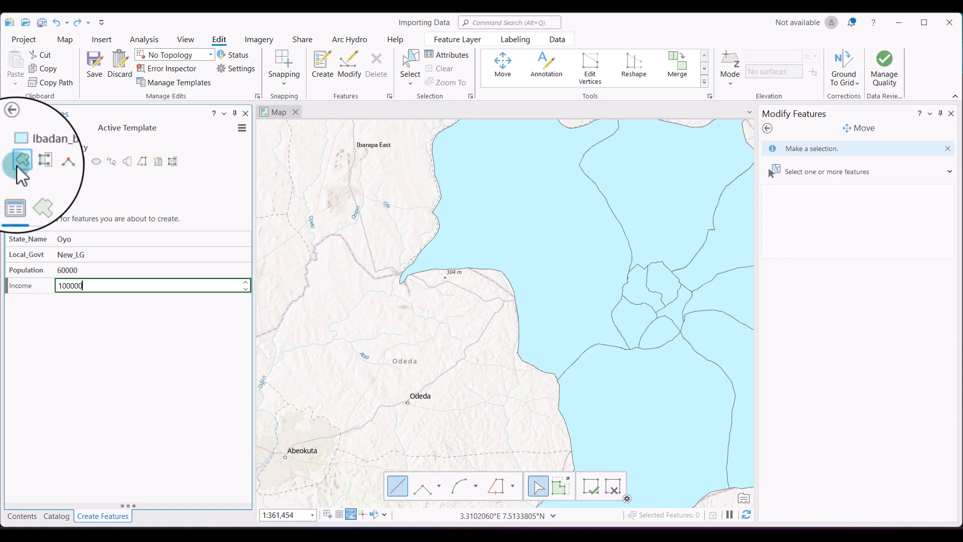
- Start an Autocomplete Polygon with its first vertex on the pointed western tip of the Ibadan boundary, south of Eruwa
left_click(19, 165)
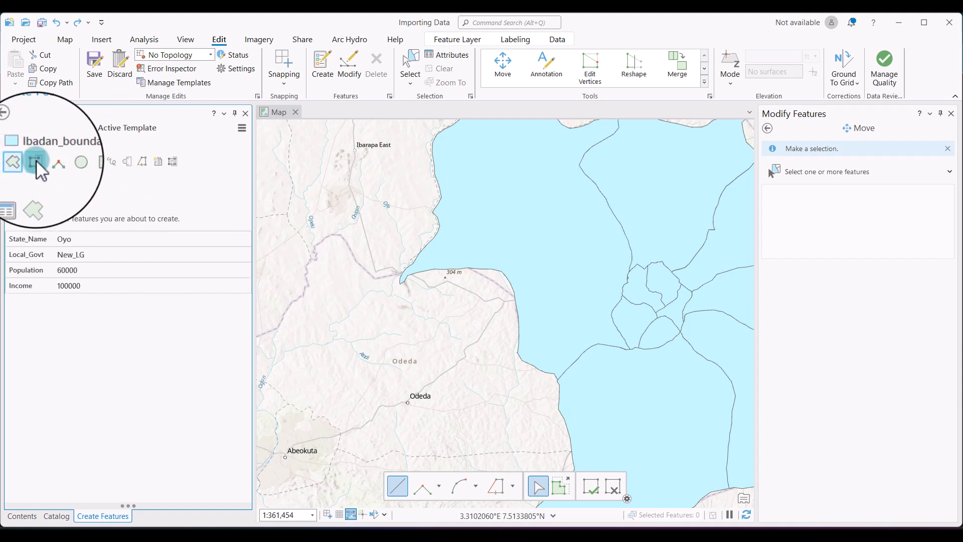
left_click(35, 160)
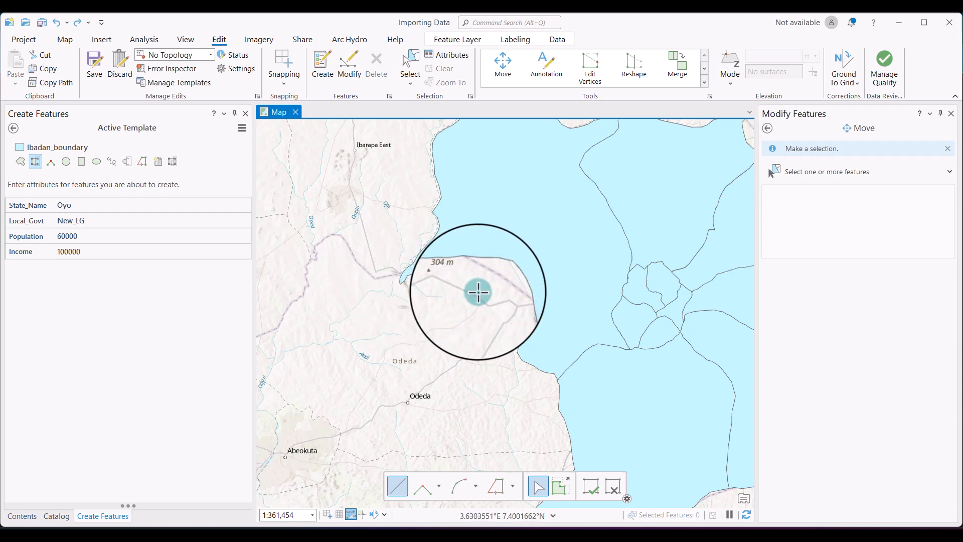
scroll(447, 313, "up", 1)
scroll(447, 313, "up", 2)
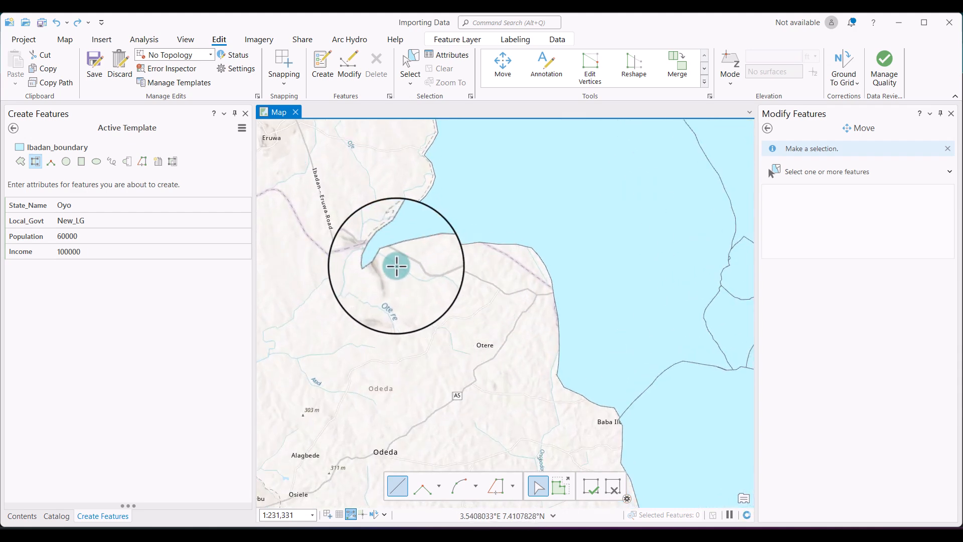
scroll(367, 274, "up", 6)
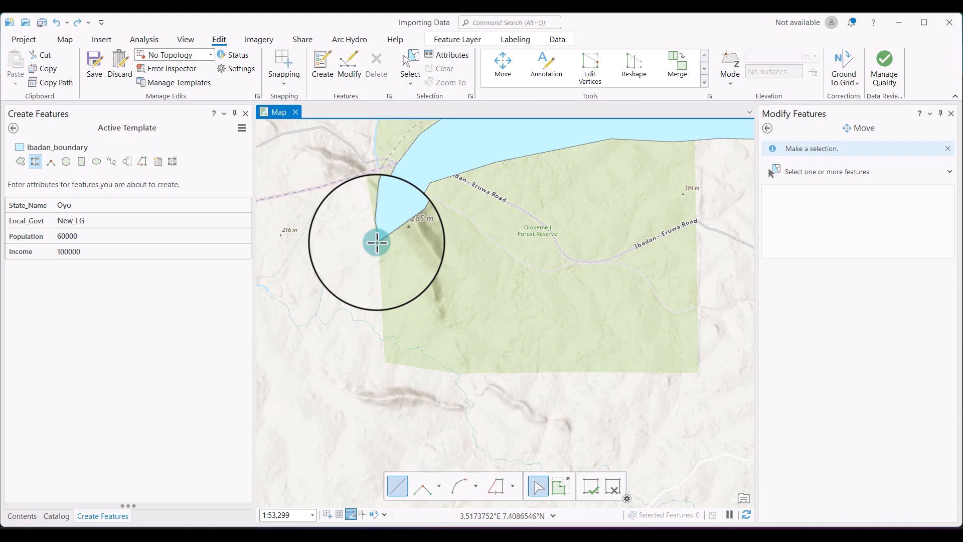
scroll(376, 243, "up", 2)
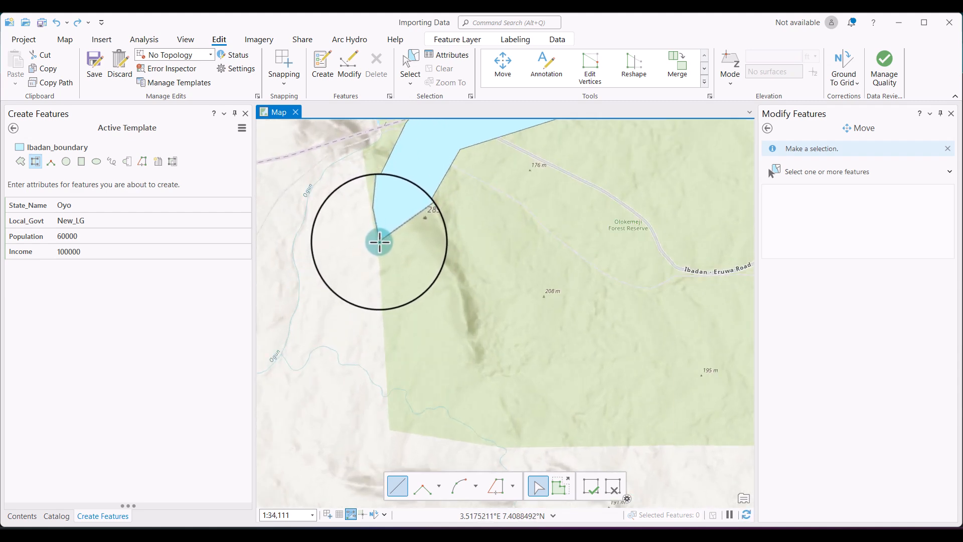
scroll(380, 243, "up", 4)
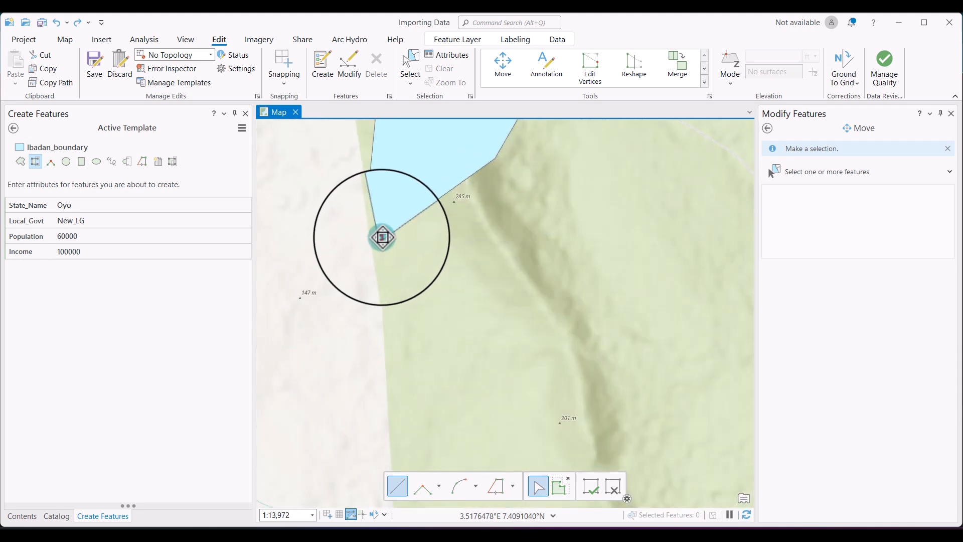
left_click(382, 237)
- Sketch the polygon's outer edge in a curve southeast past Otere and finish it on the existing boundary northwest of Baba Ilogun
scroll(398, 306, "down", 6)
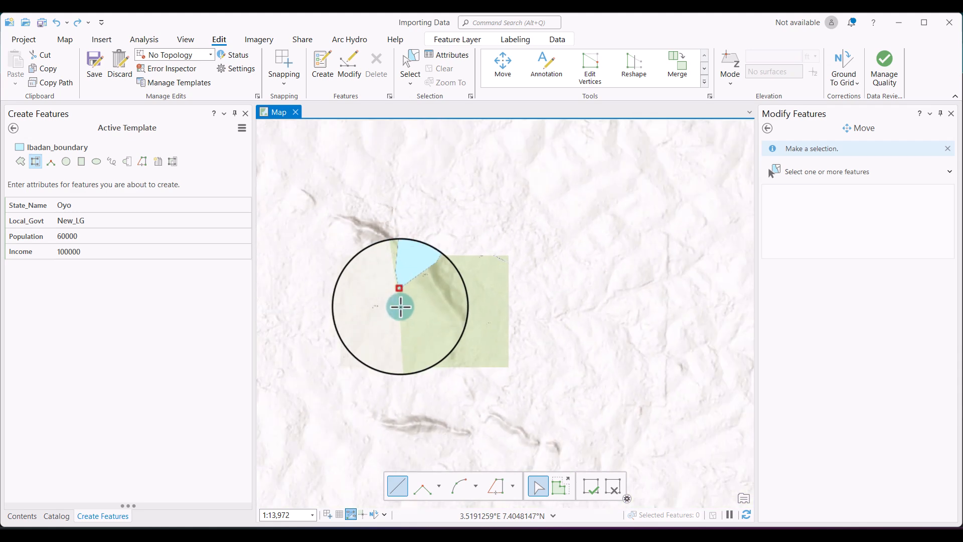
scroll(392, 344, "down", 3)
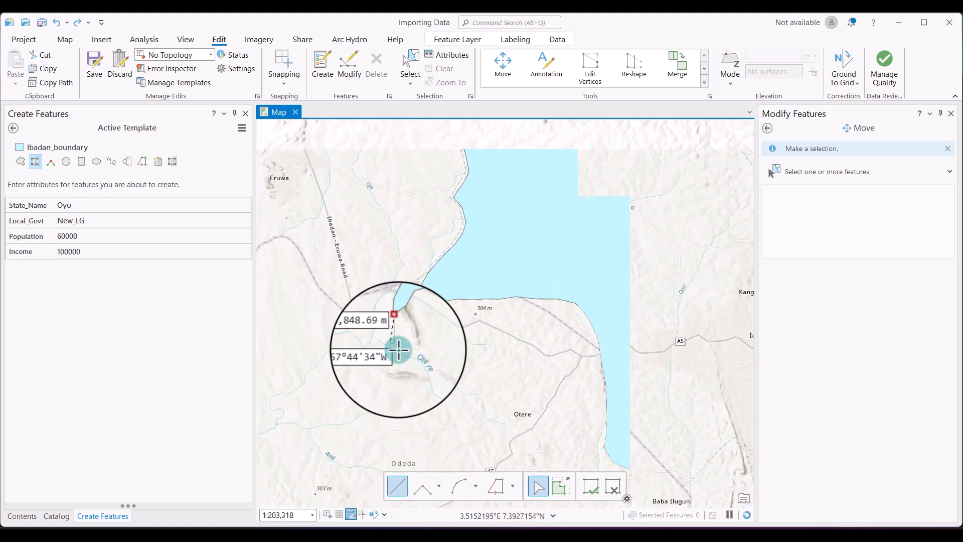
left_click(402, 376)
left_click(427, 406)
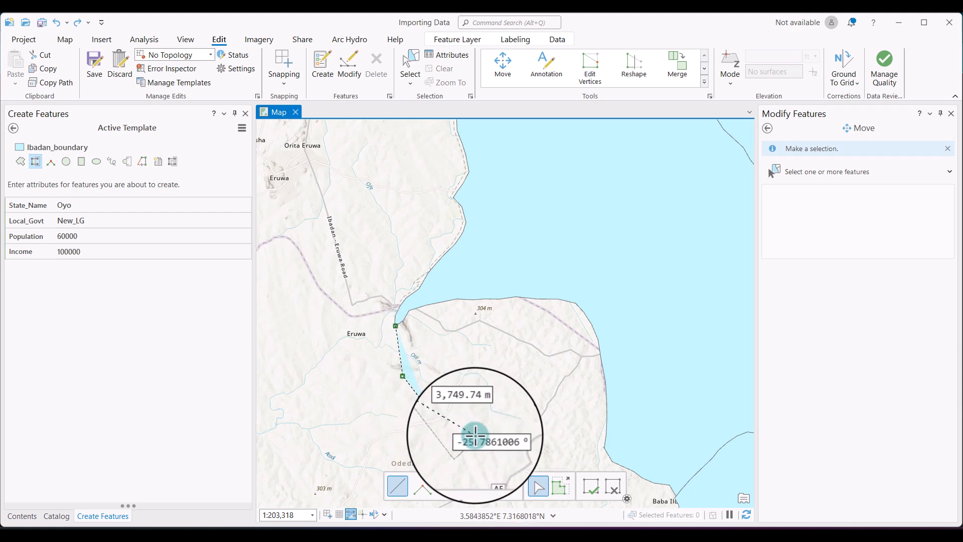
left_click(526, 448)
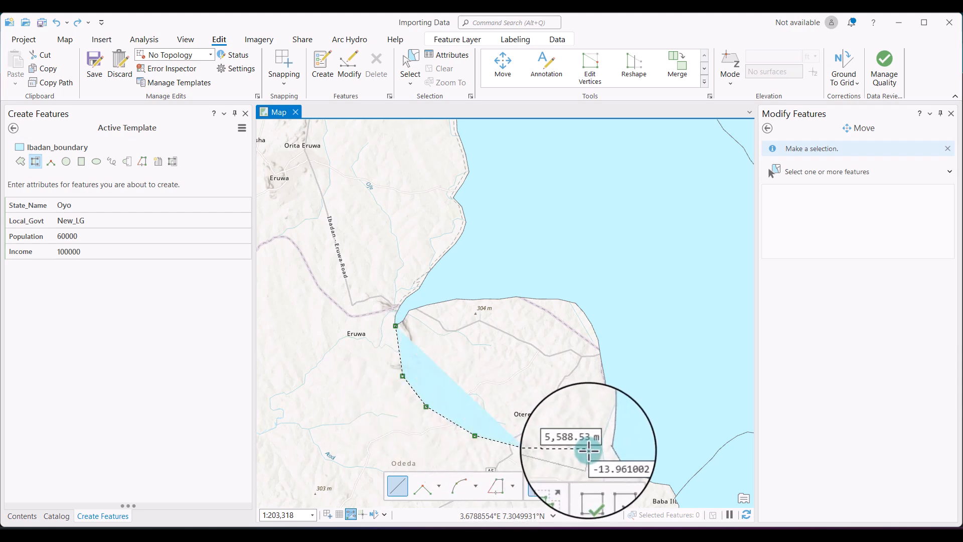
left_click(584, 452)
scroll(597, 446, "up", 5)
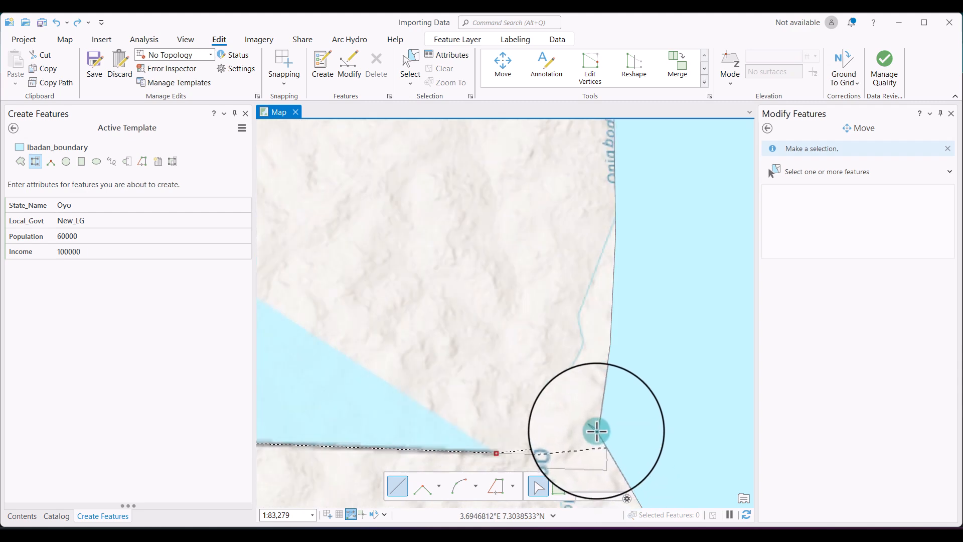
scroll(596, 431, "up", 2)
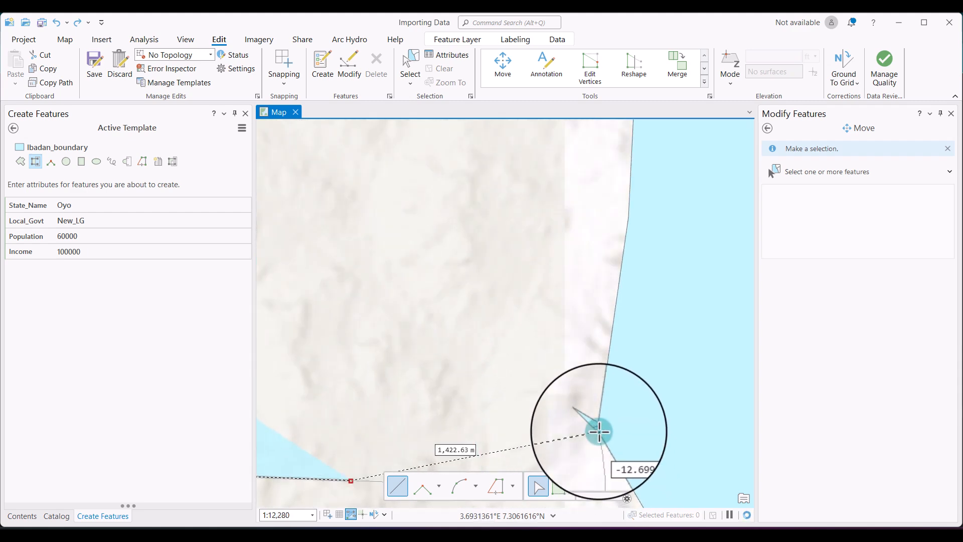
scroll(597, 434, "up", 3)
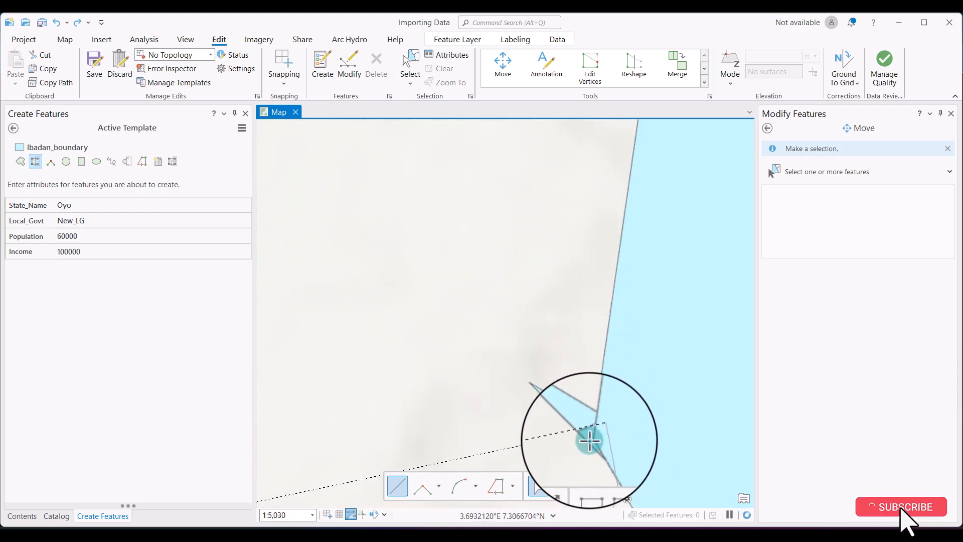
scroll(588, 442, "up", 4)
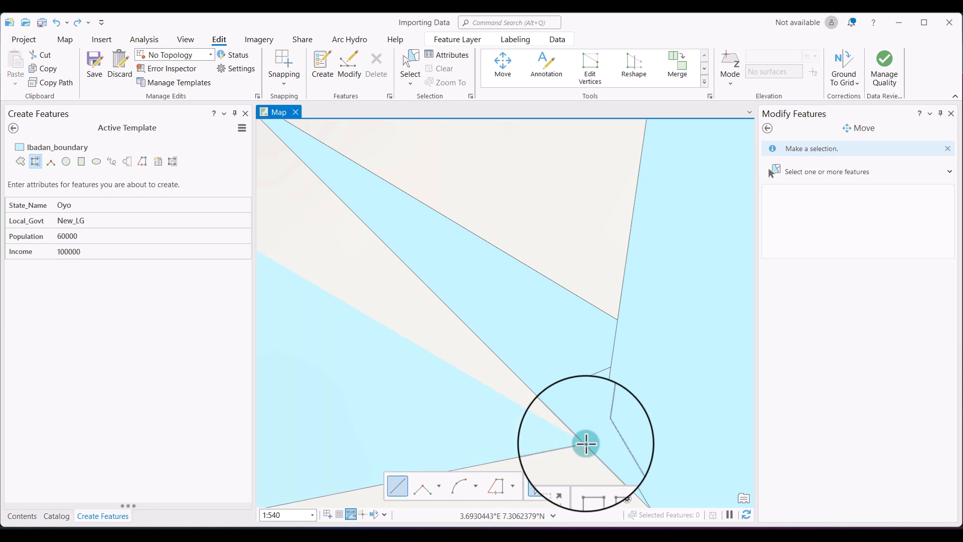
left_click(585, 443)
- Review the new polygon against the whole Ibadan boundary and open the Ibadan_boundary attribute table
scroll(548, 371, "down", 2)
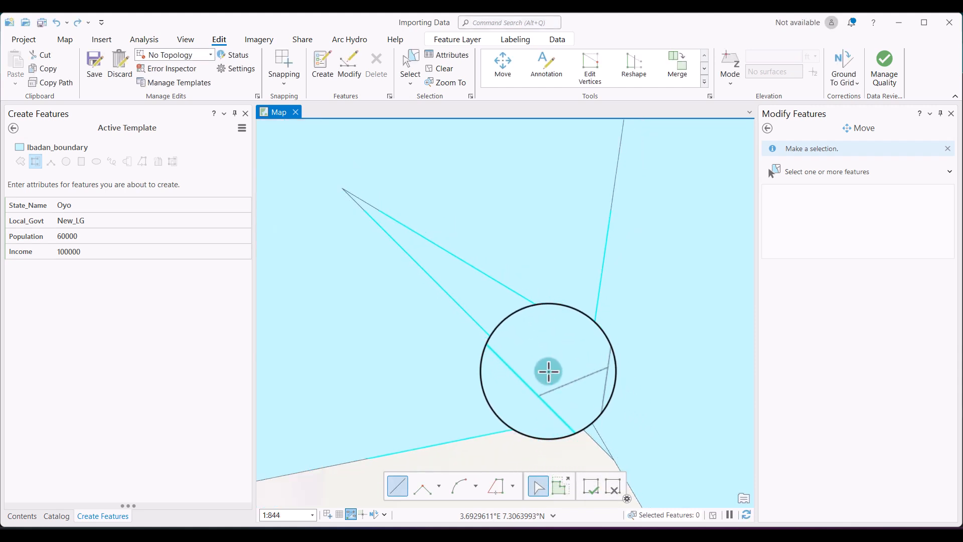
scroll(531, 361, "down", 6)
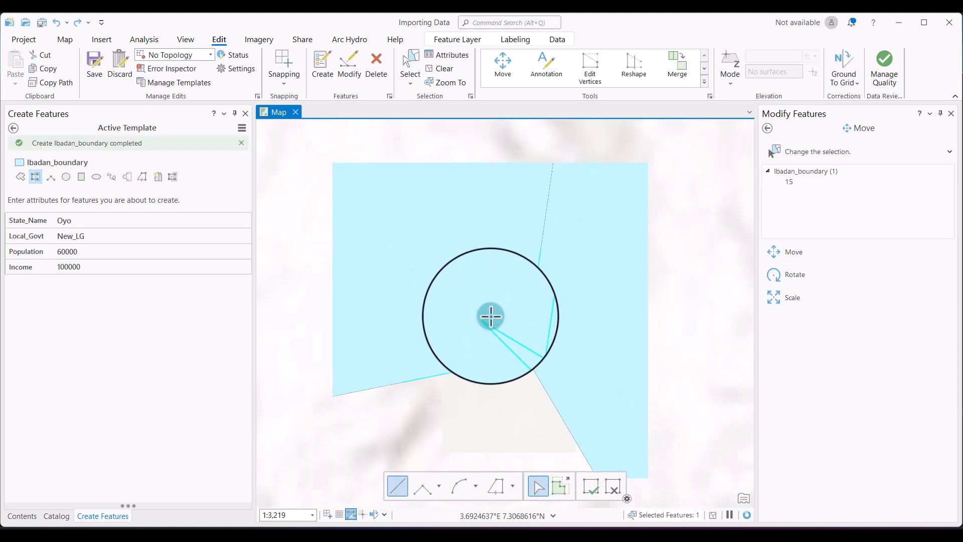
scroll(490, 316, "down", 8)
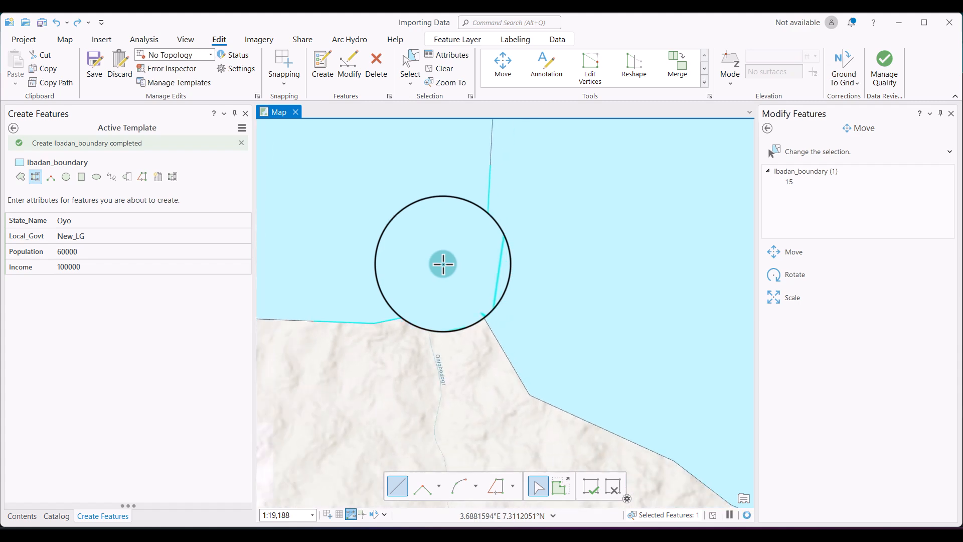
scroll(423, 211, "down", 10)
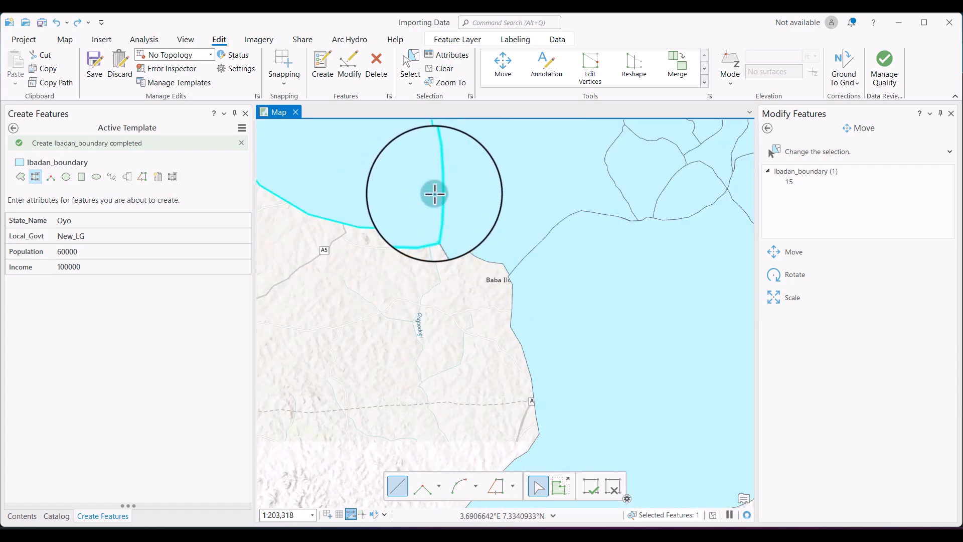
scroll(434, 194, "down", 4)
left_click_drag(428, 164, 494, 282)
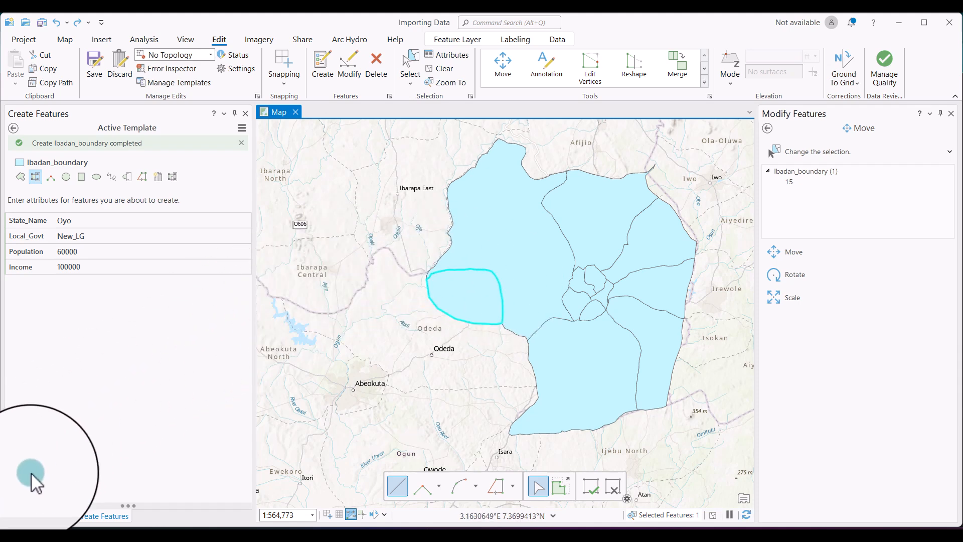
left_click(18, 517)
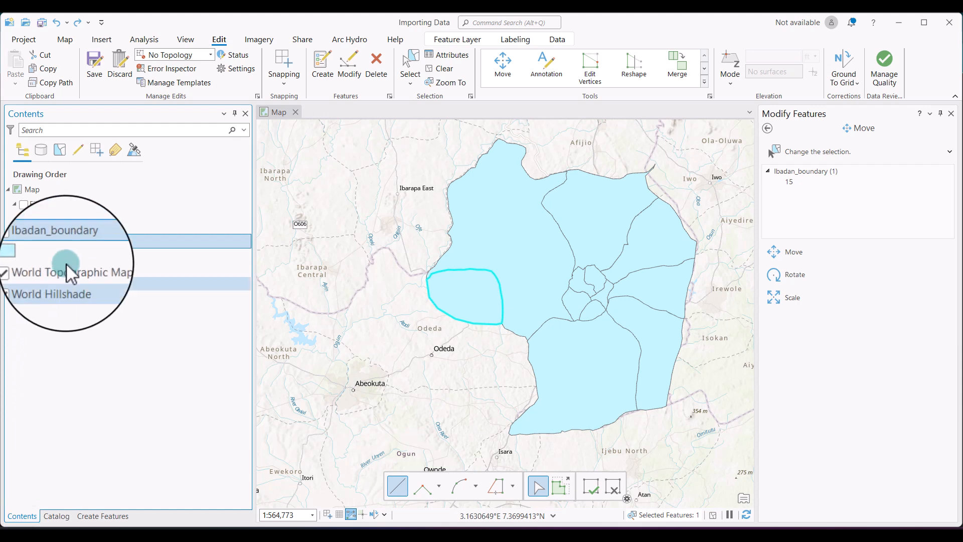
right_click(76, 244)
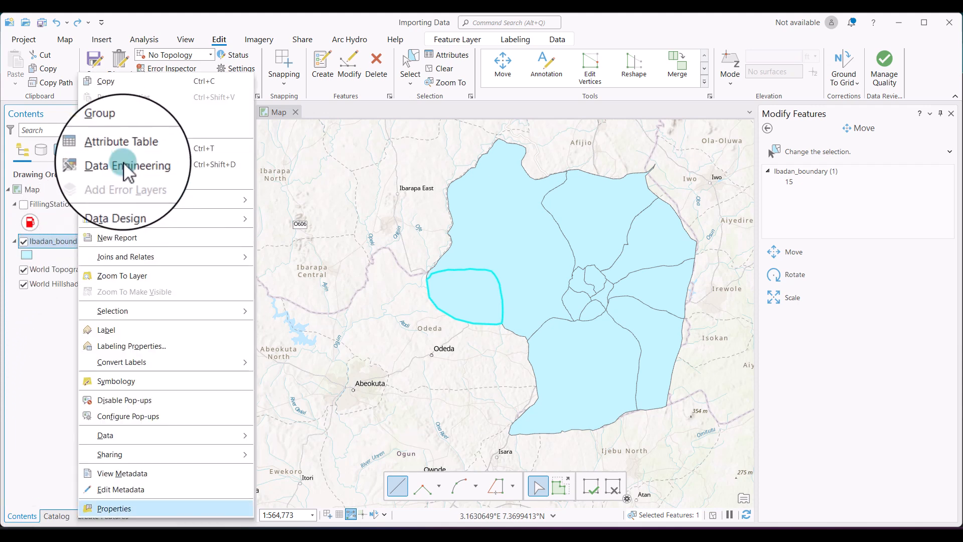
left_click(127, 151)
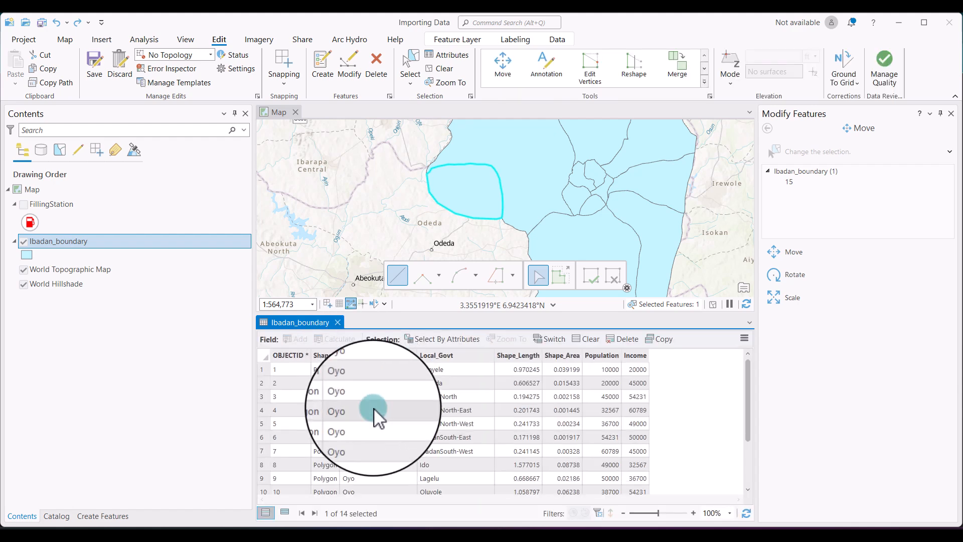
- Check the New_LG record at the end of the Ibadan_boundary attribute table and close the table
scroll(374, 408, "down", 2)
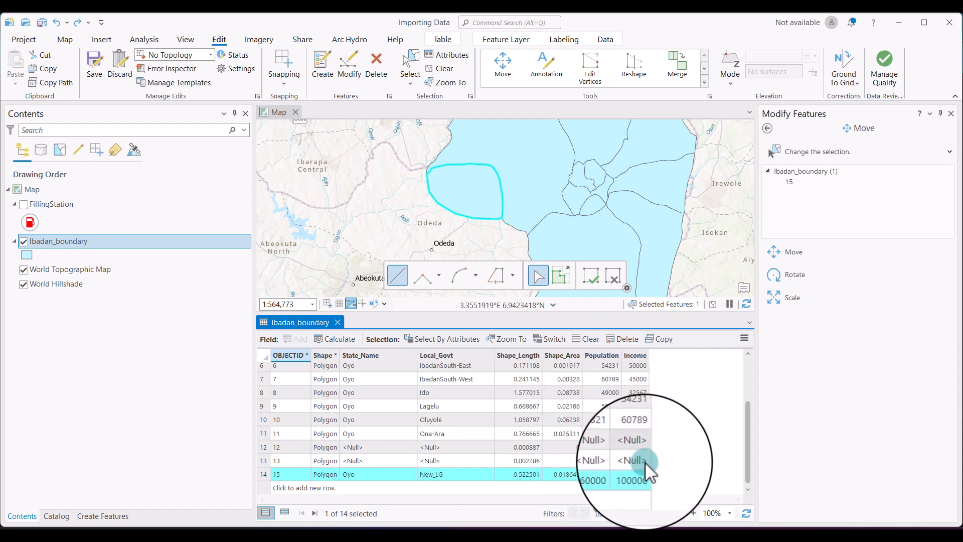
left_click(339, 321)
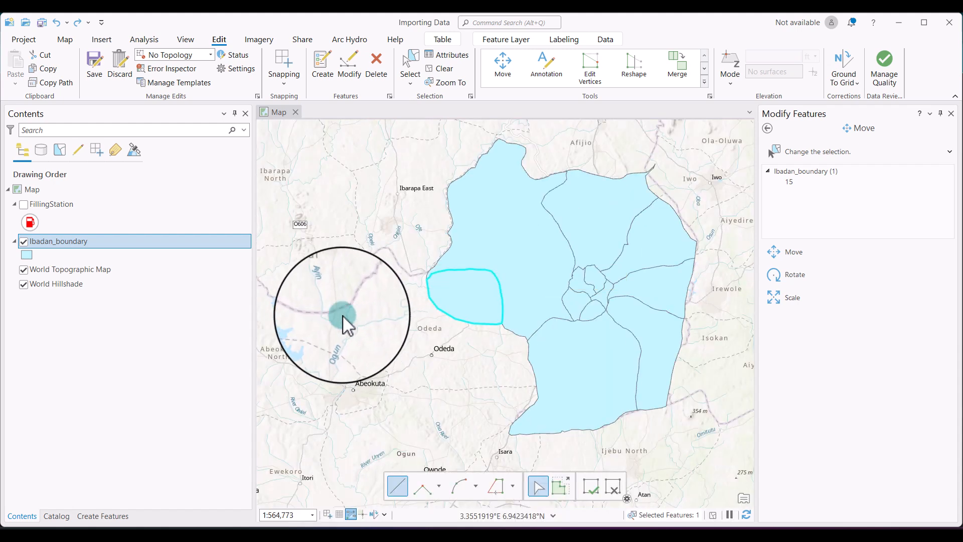
- Clear the selection of the New_LG polygon and frame the Ibadan boundary with its surroundings
scroll(342, 315, "up", 2)
scroll(350, 354, "down", 5)
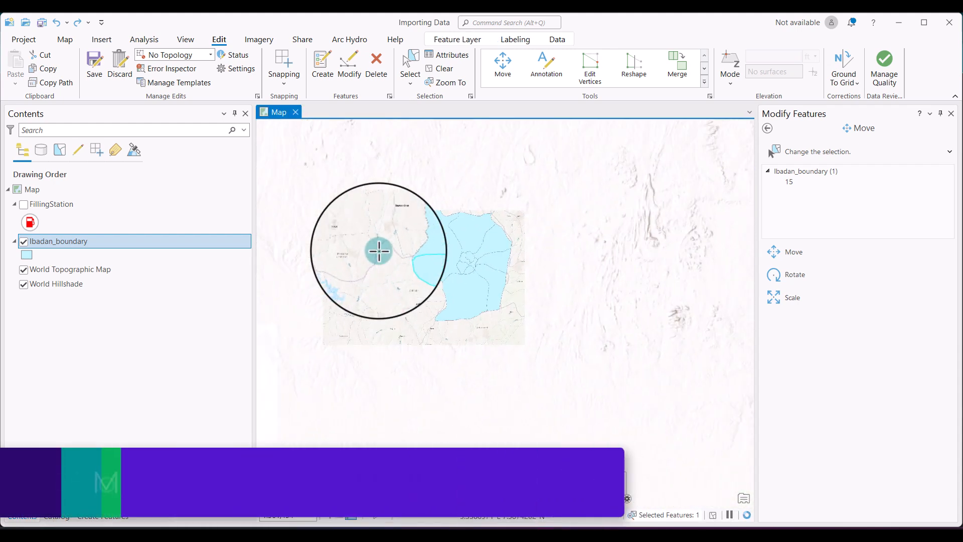
left_click_drag(440, 226, 454, 331)
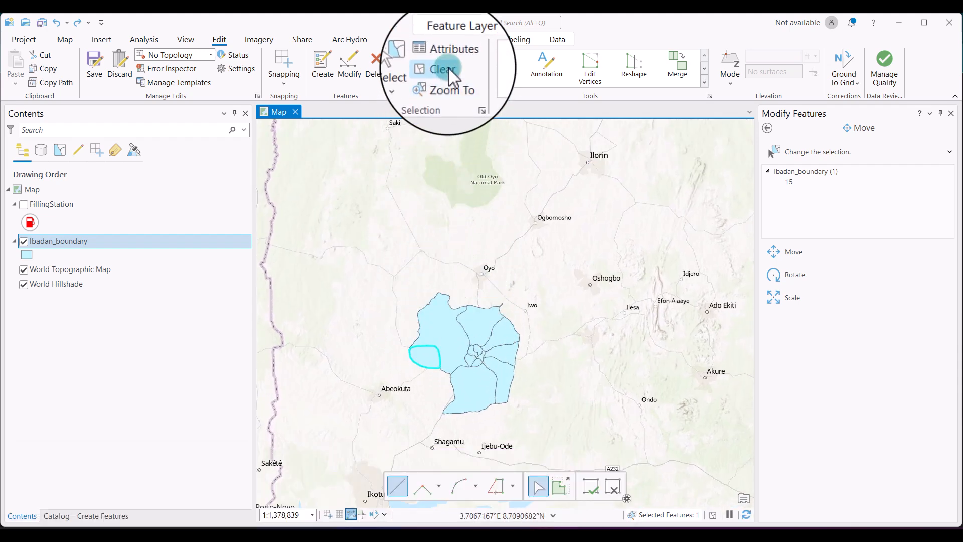
left_click(444, 69)
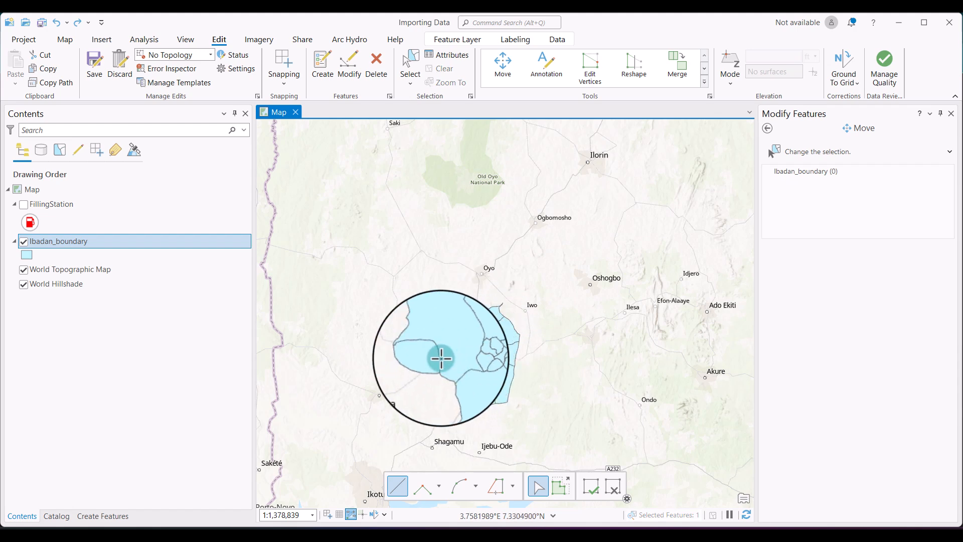
scroll(441, 358, "up", 3)
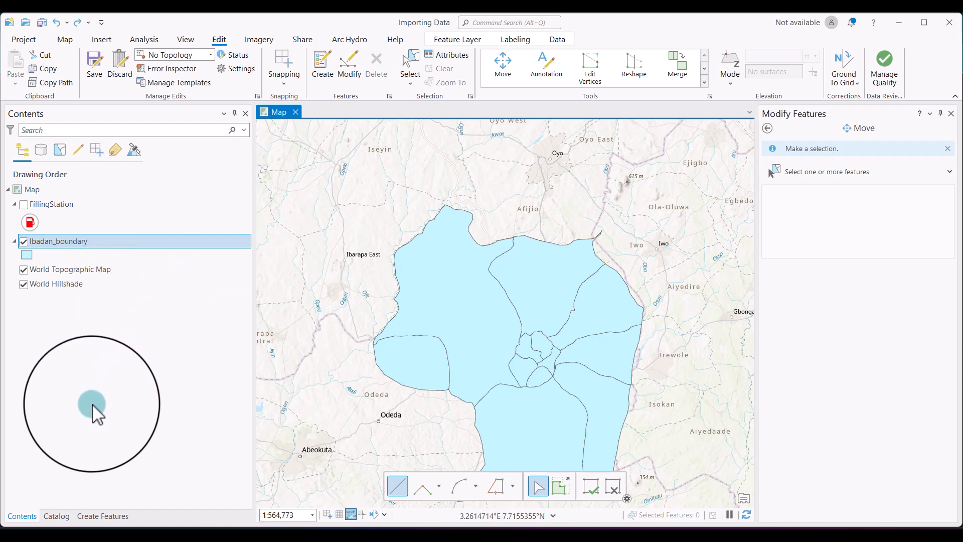
- Return from the active template's attributes to the list of Ibadan_boundary feature creation templates
left_click(99, 519)
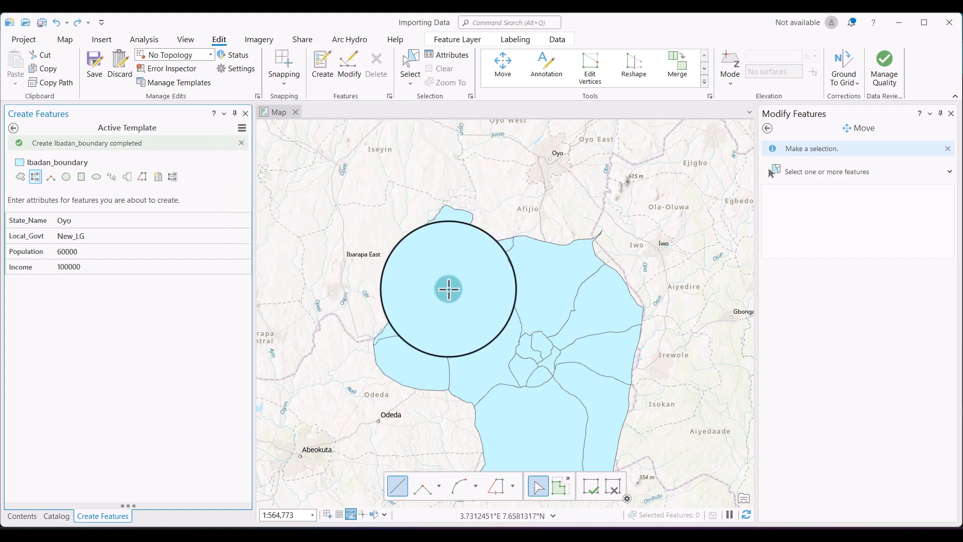
left_click(13, 128)
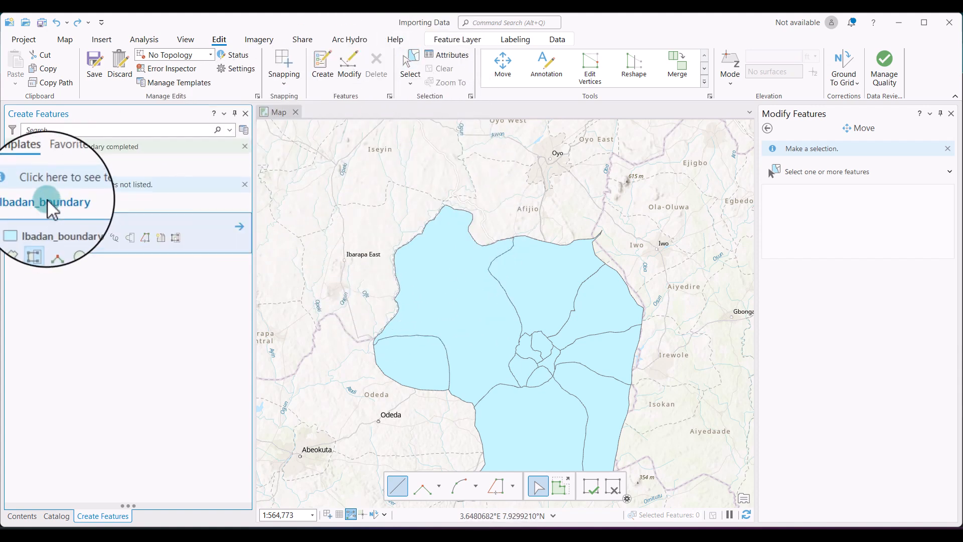
left_click(47, 199)
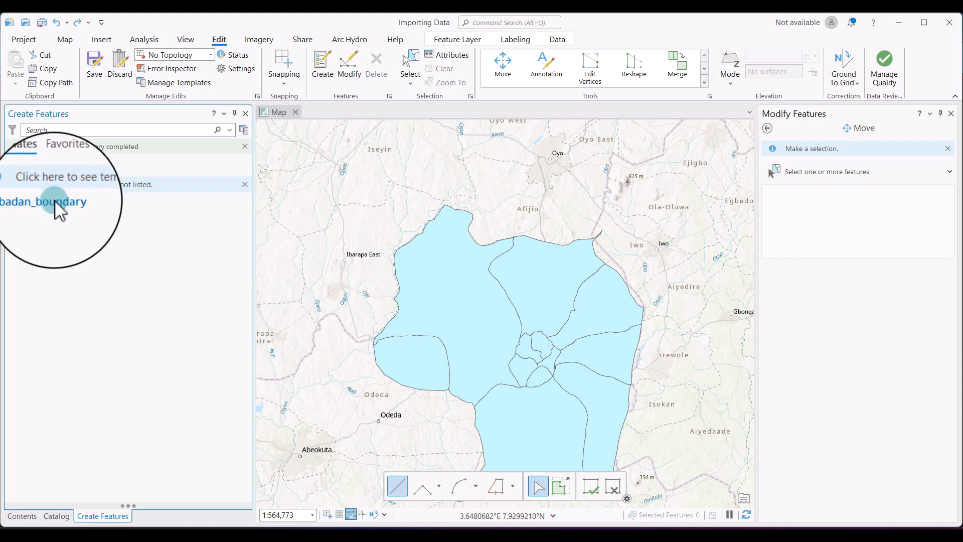
left_click(55, 201)
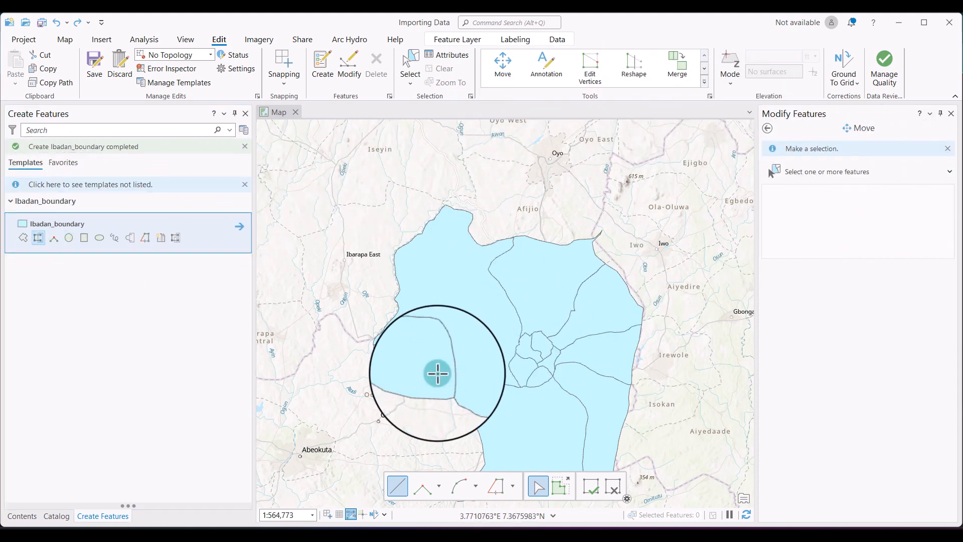
- Browse the full list of feature modification tools, from the Alignment group through to the Topographic group
left_click(348, 68)
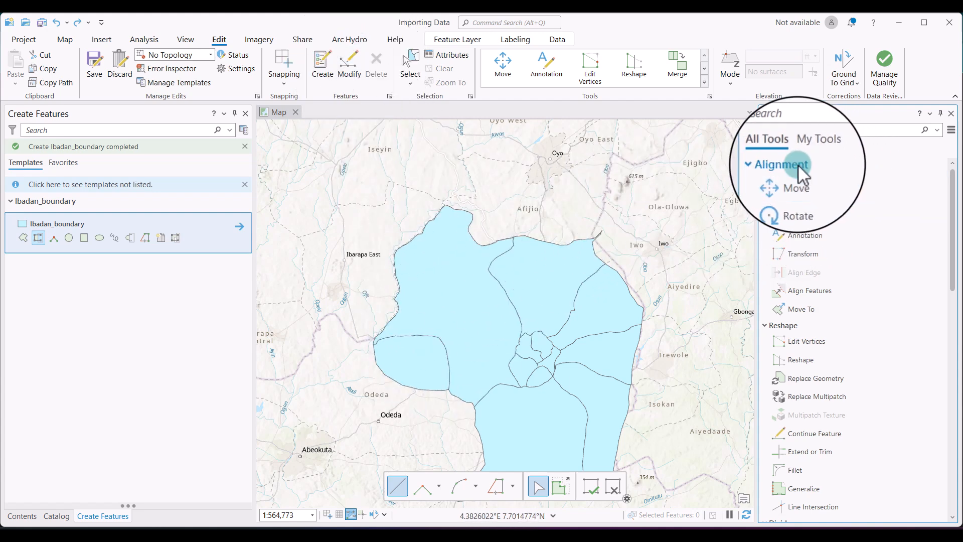
scroll(802, 226, "down", 5)
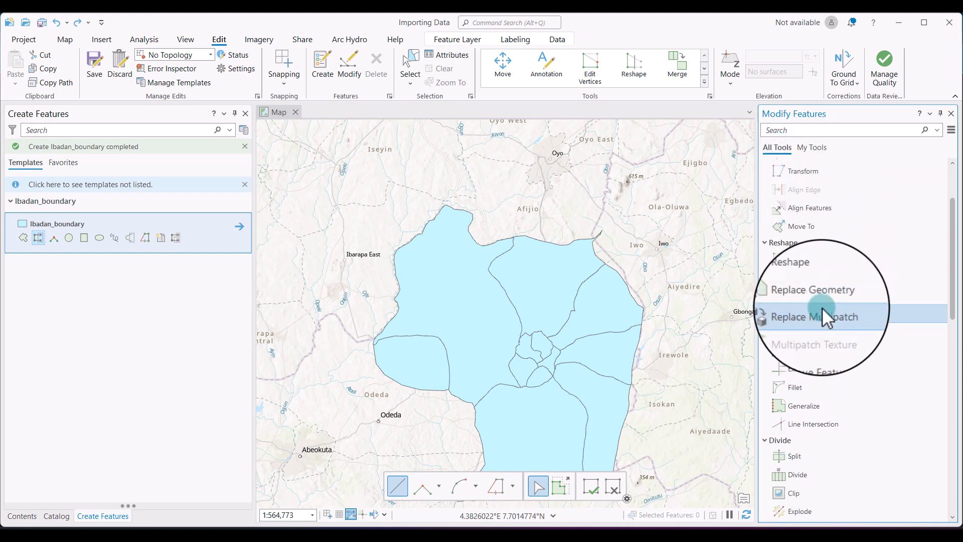
scroll(822, 308, "down", 5)
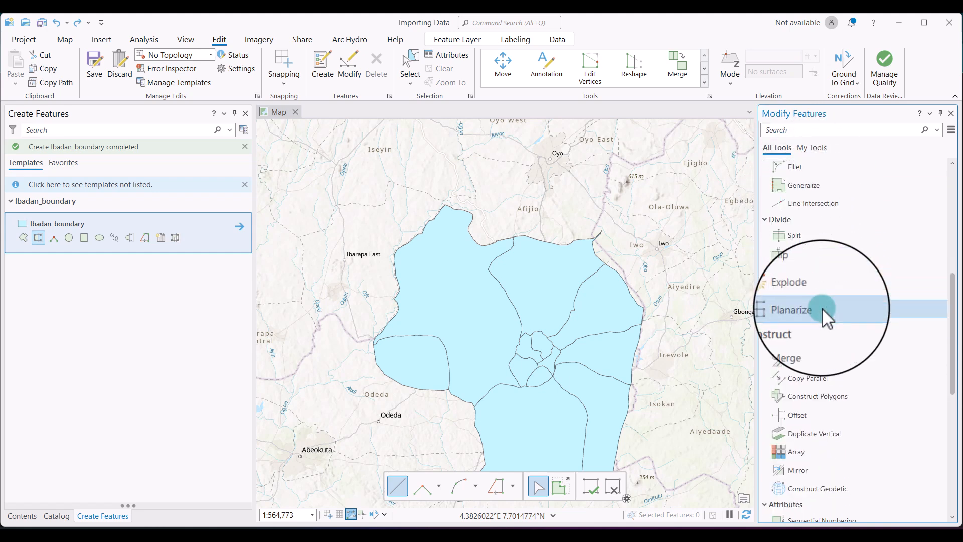
scroll(823, 308, "down", 8)
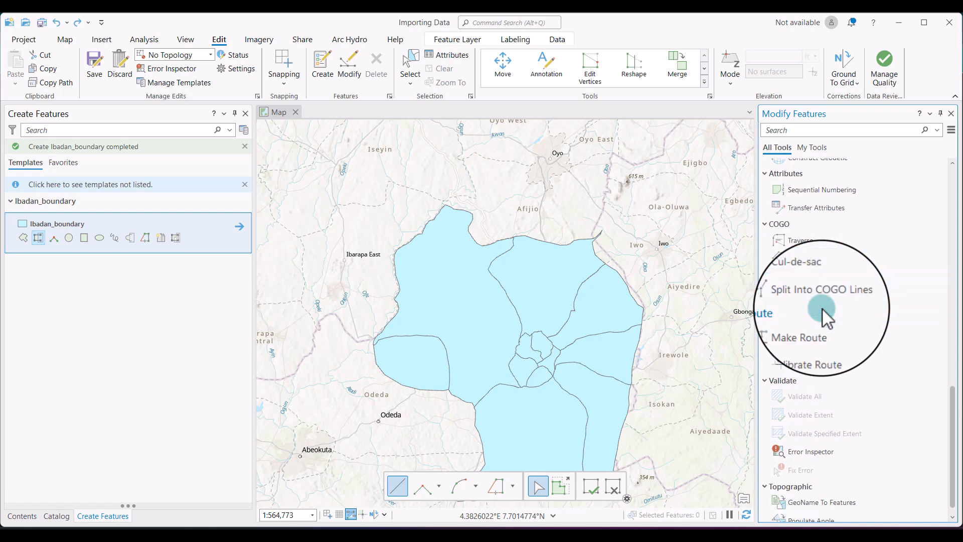
scroll(822, 308, "up", 10)
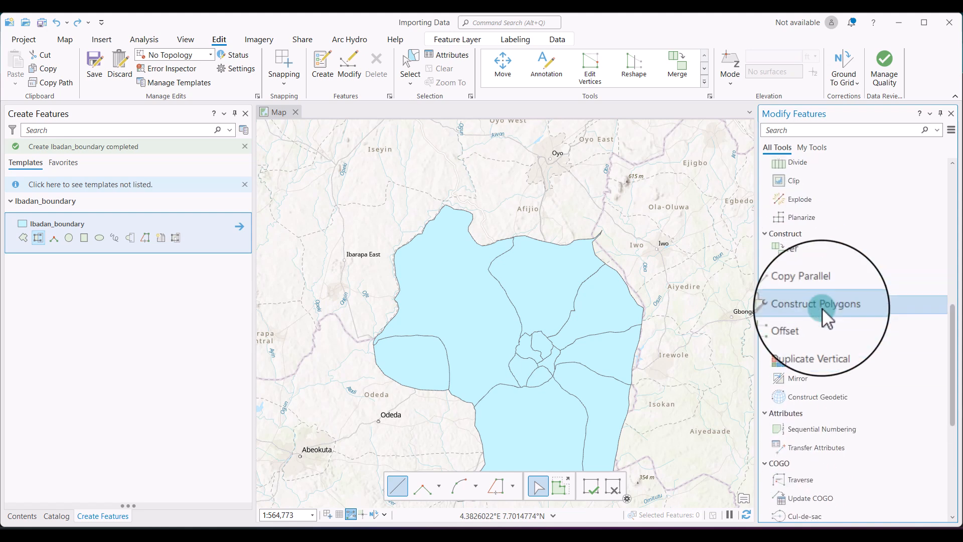
scroll(823, 308, "up", 6)
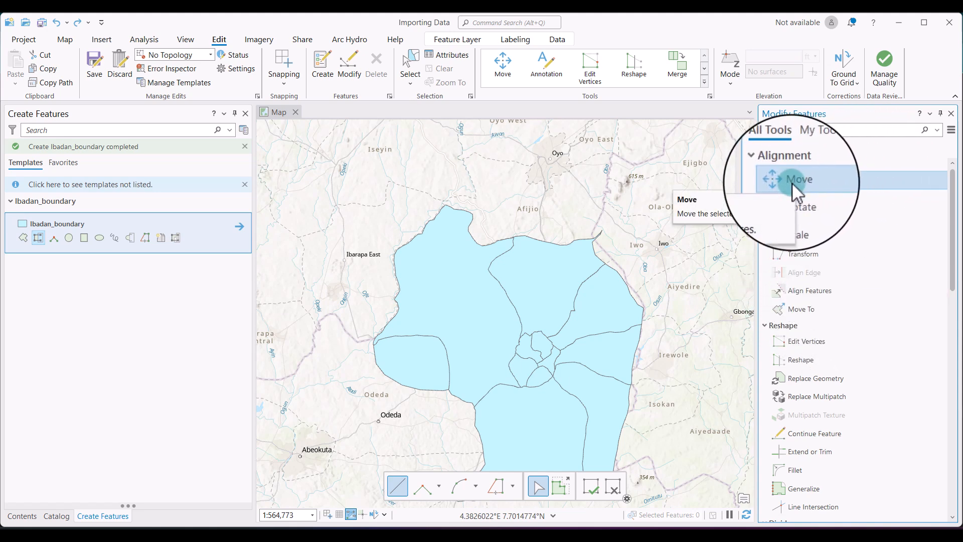
- Move the New_LG polygon southwest, off the Ibadan boundary, so that it sits just northwest of Odeda
left_click(792, 184)
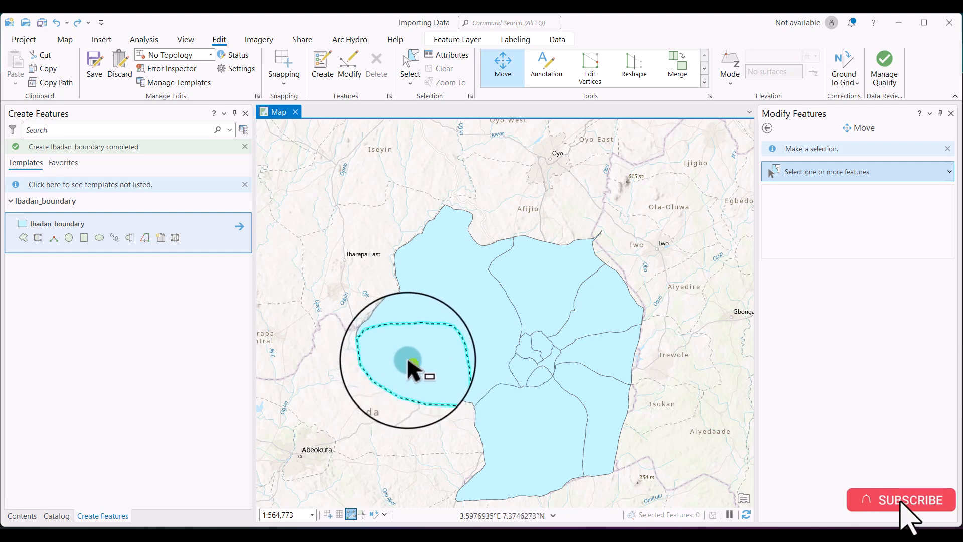
left_click(409, 366)
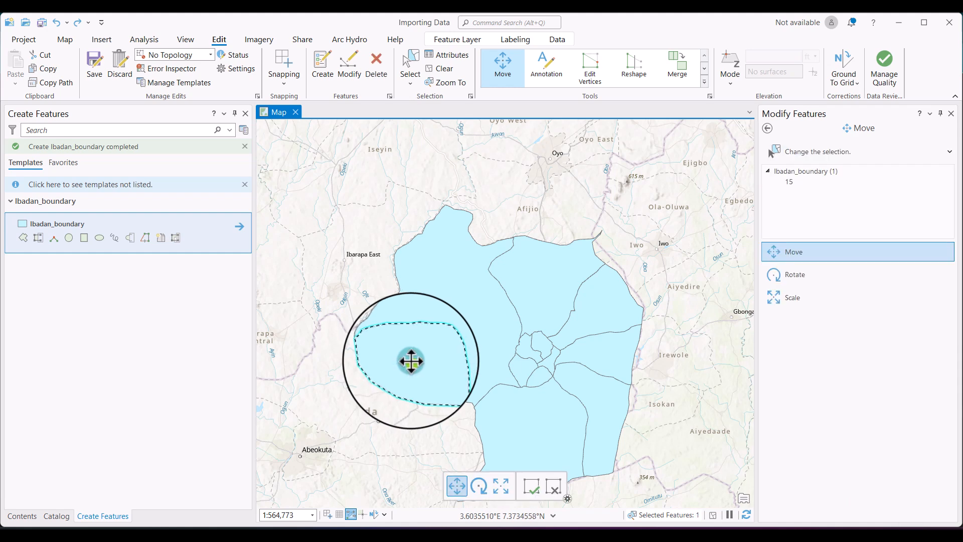
left_click_drag(394, 364, 344, 387)
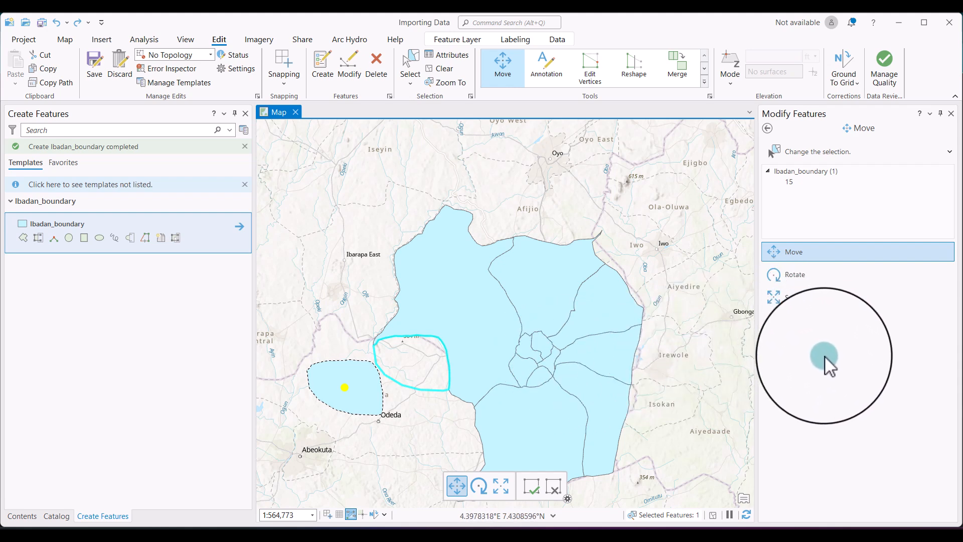
left_click(850, 389)
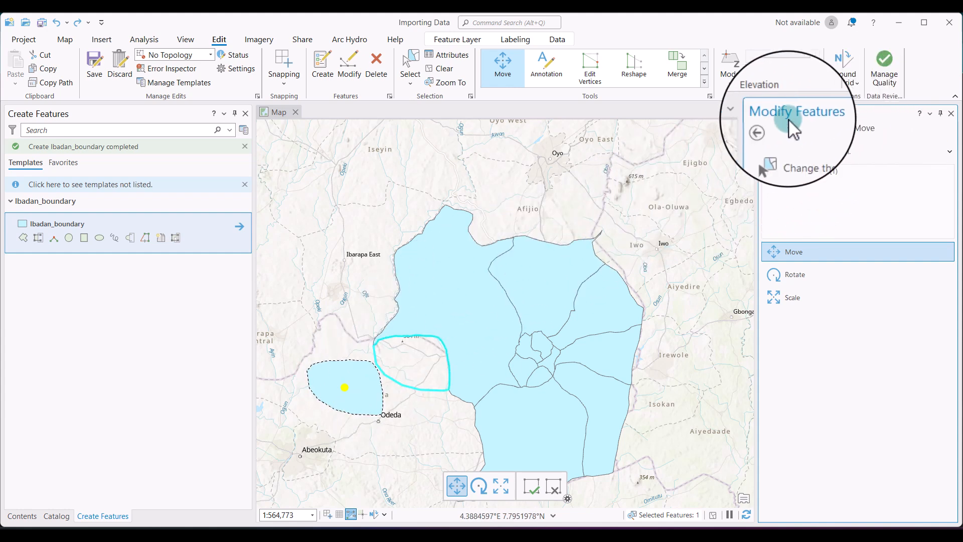
left_click(772, 126)
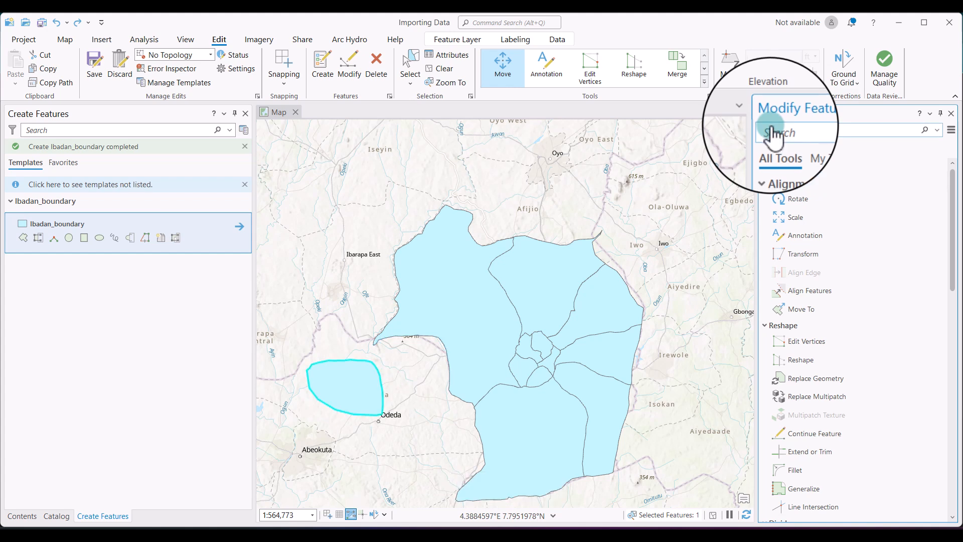
- With Edit Vertices, pull the New_LG polygon's western vertex out to the dashed boundary line near the Abeokuta–Iseyin Road and finish the edit
left_click(813, 338)
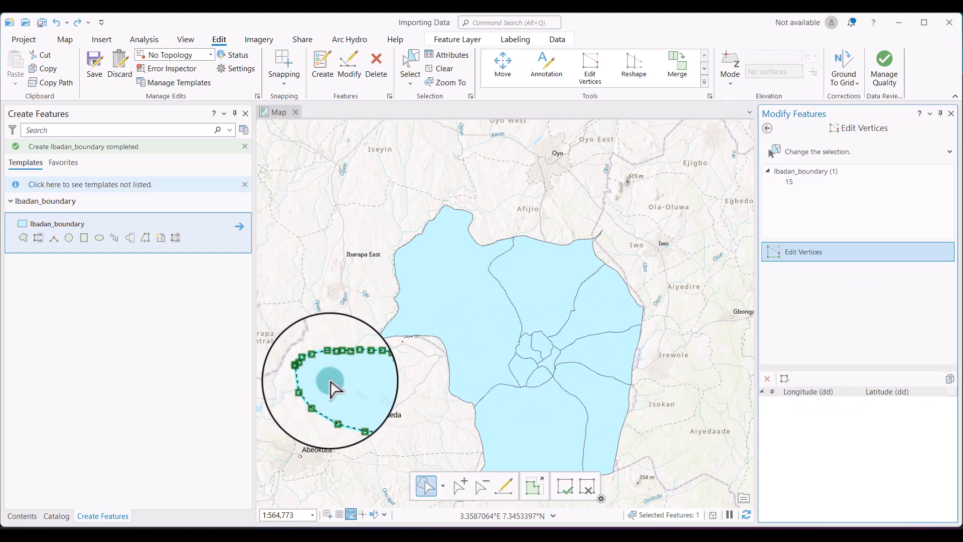
scroll(331, 383, "up", 3)
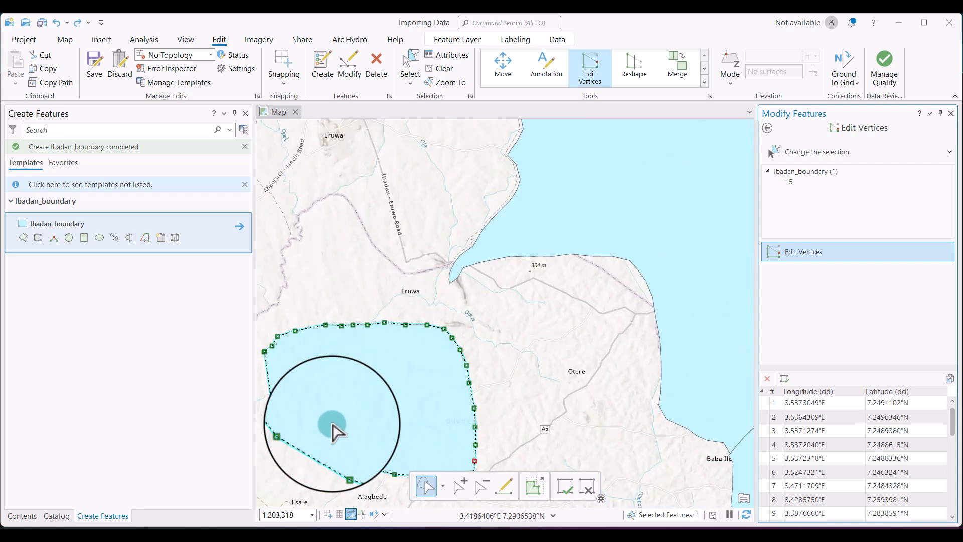
left_click_drag(333, 425, 488, 256)
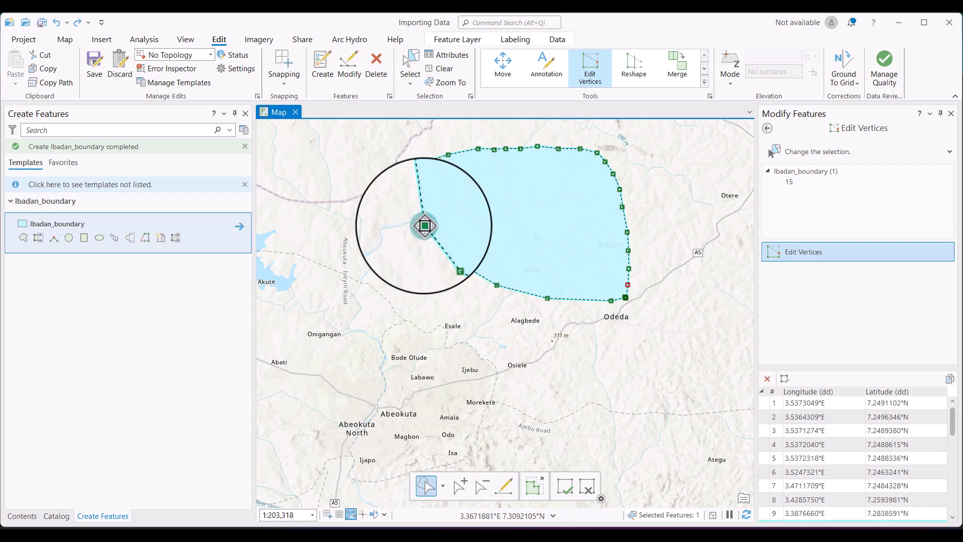
left_click_drag(423, 226, 340, 203)
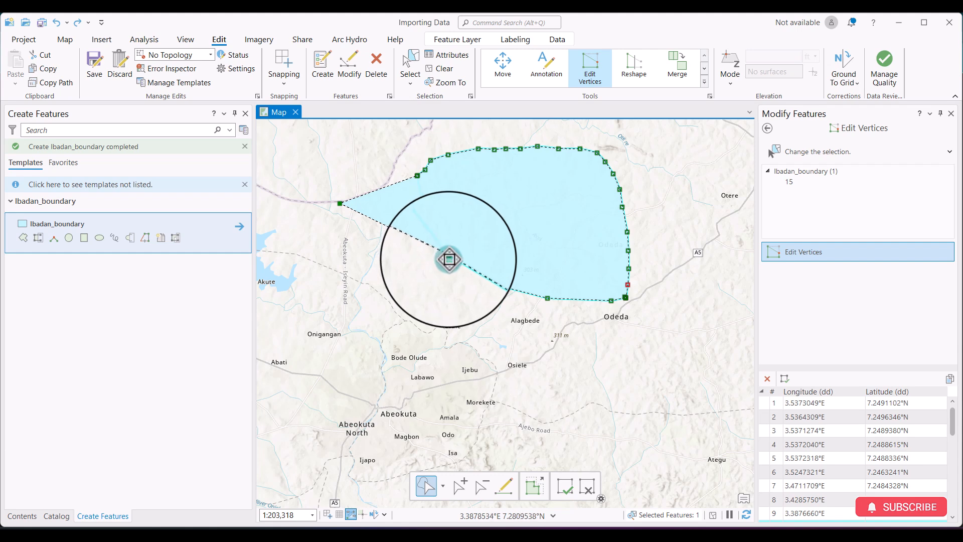
key("F2")
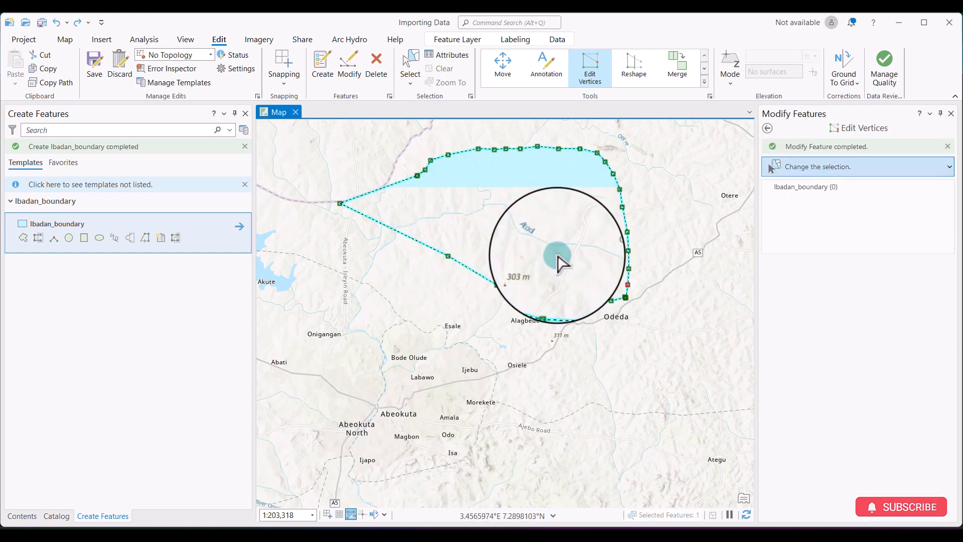
- Move the New_LG polygon's southern vertices outward toward Onigangan, Ijebu and Osiele, finish the vertex edit and return to the modification tools
left_click(450, 255)
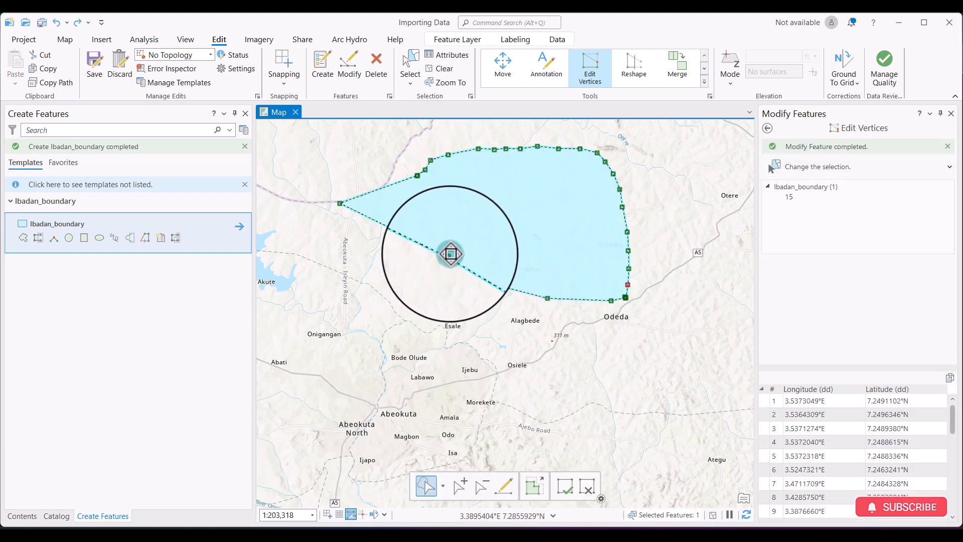
left_click_drag(449, 256, 370, 286)
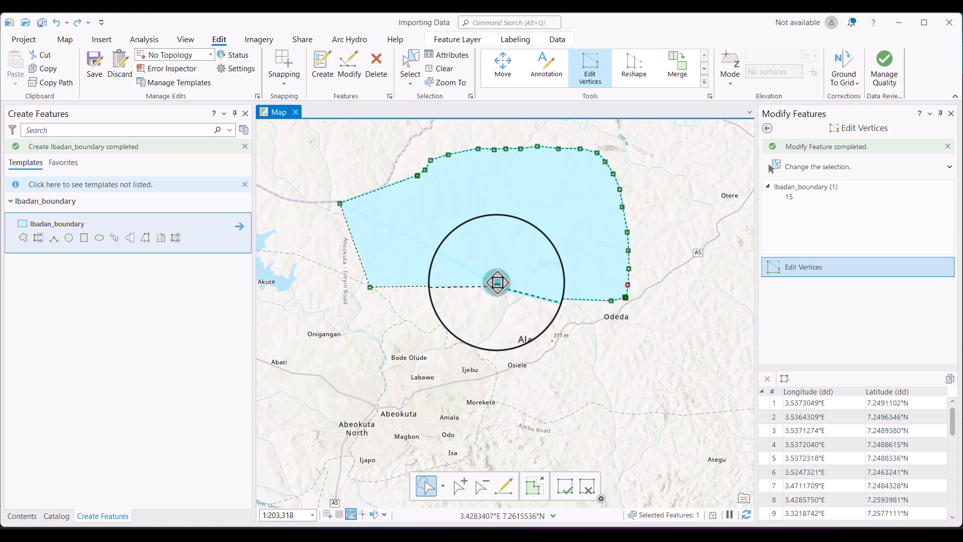
left_click_drag(497, 283, 487, 348)
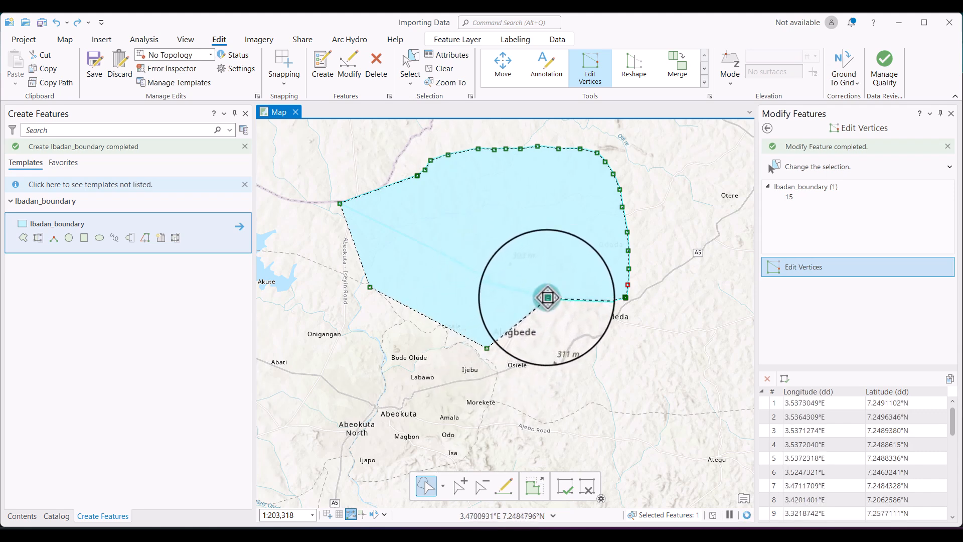
left_click_drag(547, 298, 549, 352)
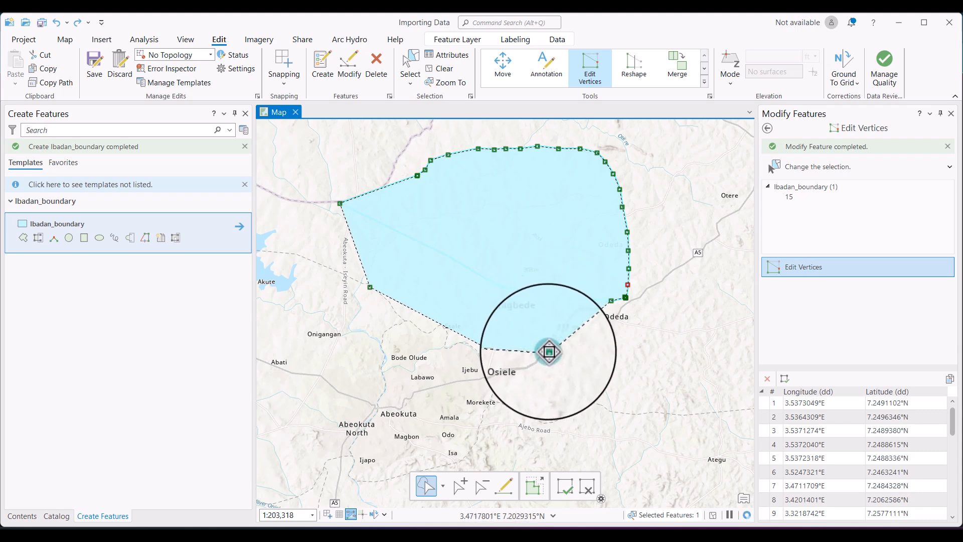
left_click_drag(611, 300, 586, 327)
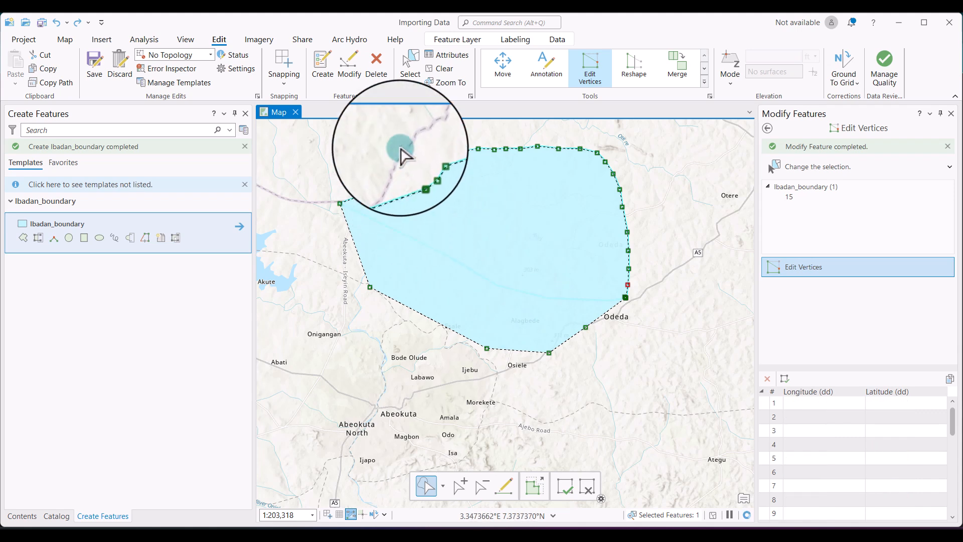
left_click_drag(419, 176, 403, 165)
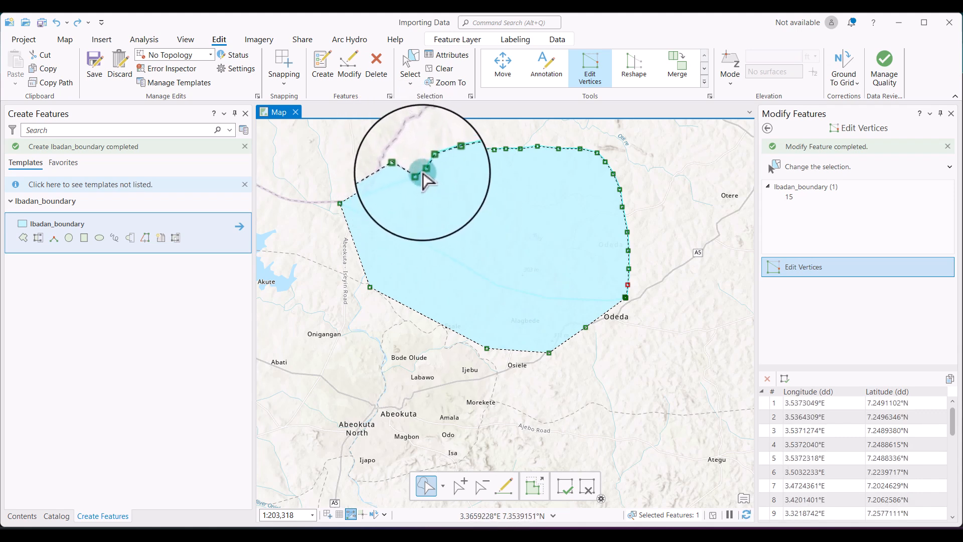
left_click(569, 487)
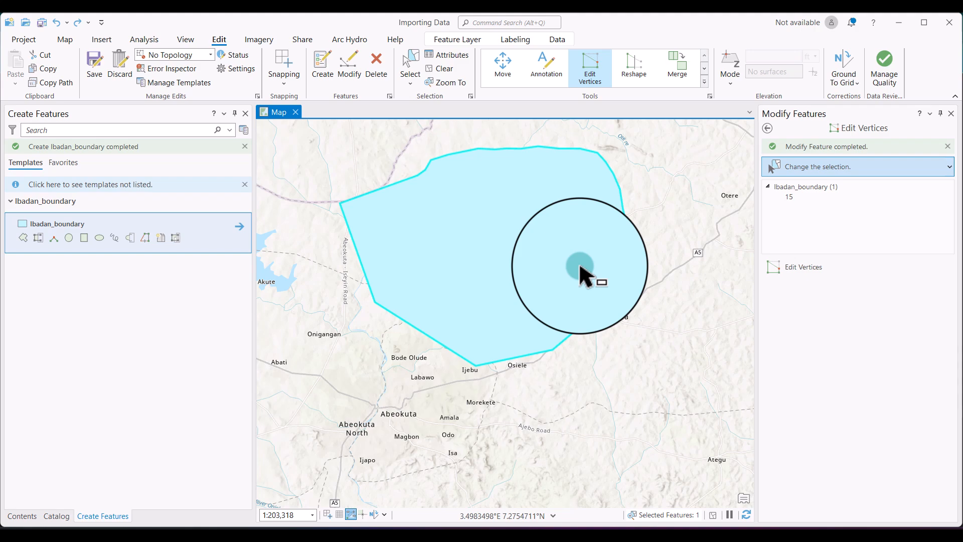
scroll(580, 274, "down", 5)
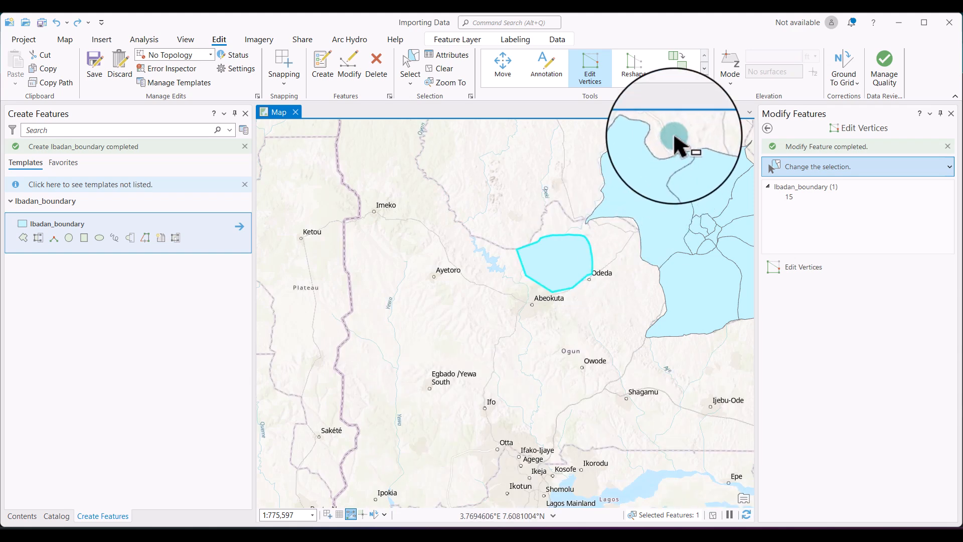
left_click(772, 127)
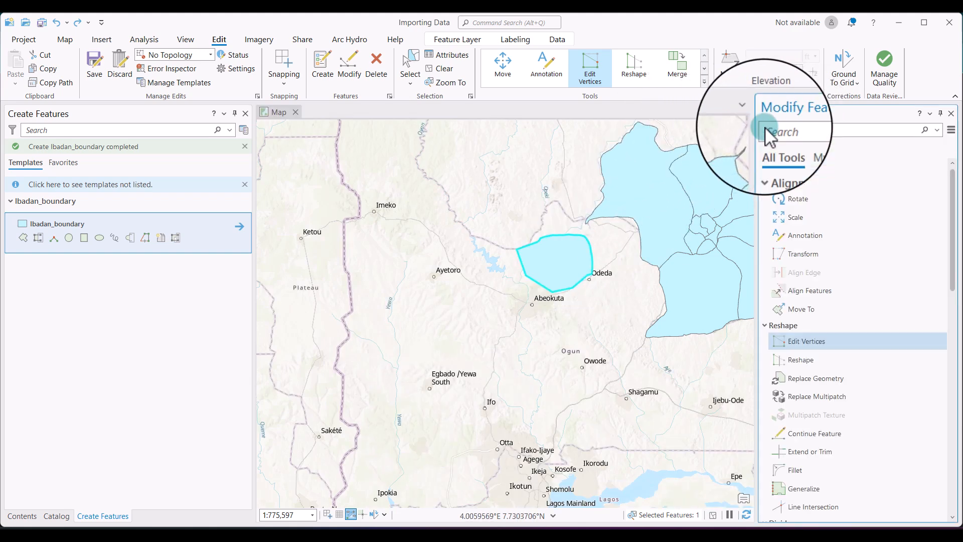
- Move the New_LG polygon northeast against the southwestern edge of the Ibadan boundary, finish the move and clear the selection
left_click(796, 182)
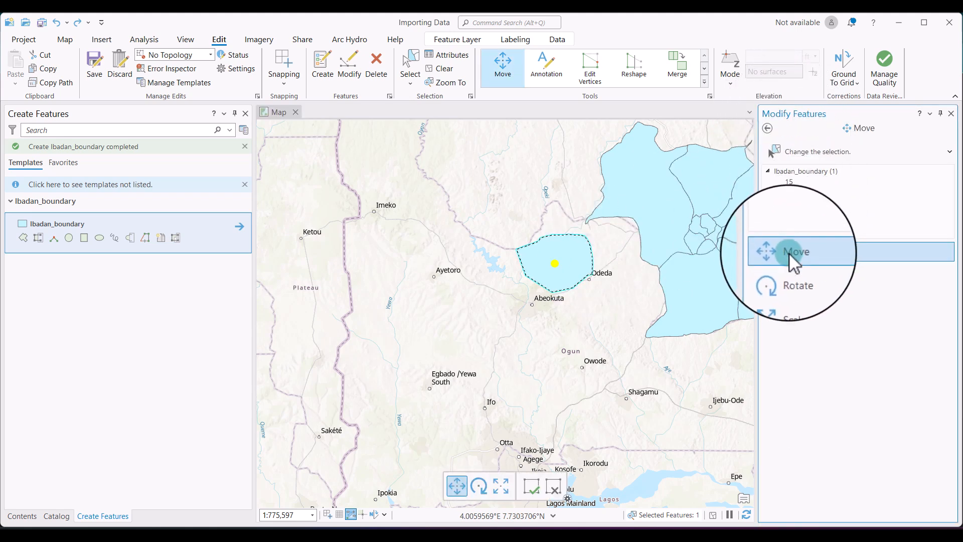
left_click_drag(564, 253, 613, 238)
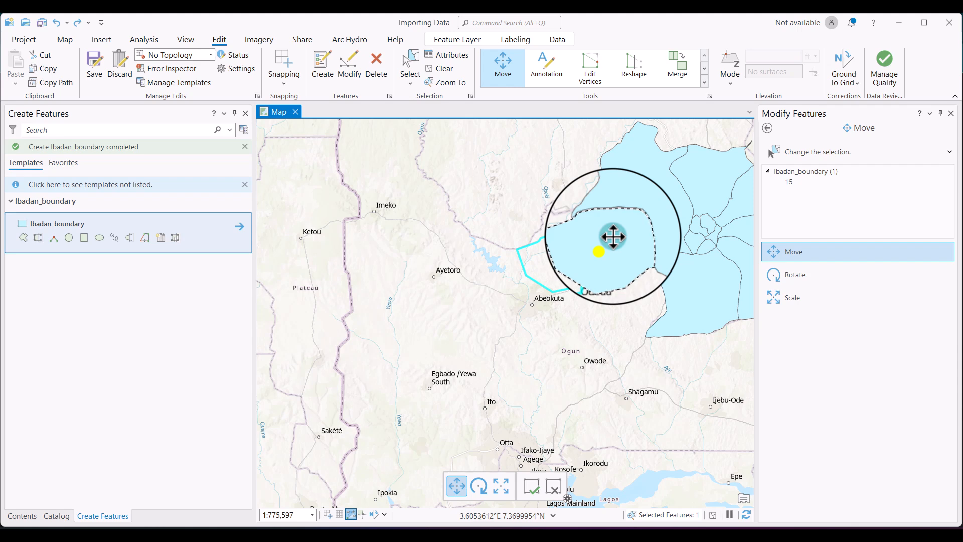
left_click_drag(613, 236, 613, 237)
left_click(492, 56)
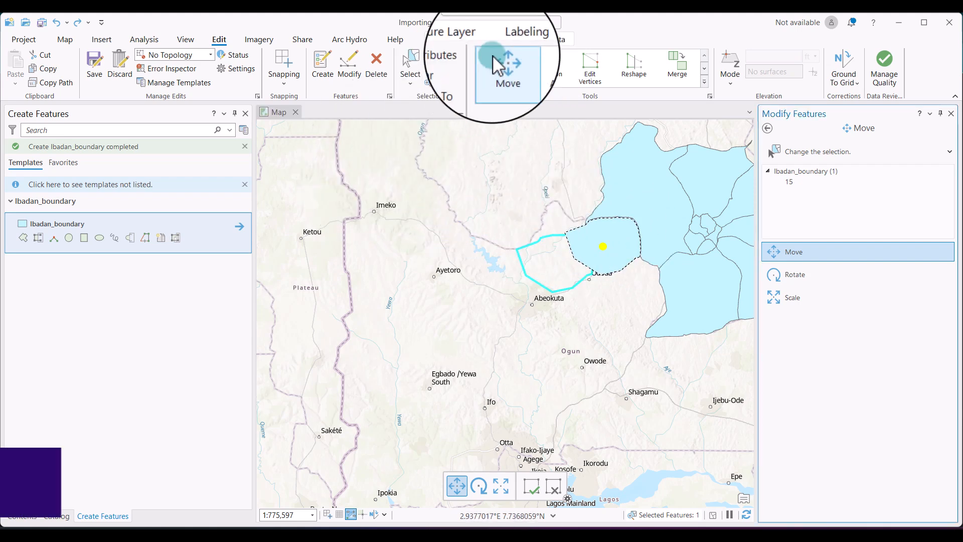
left_click(451, 66)
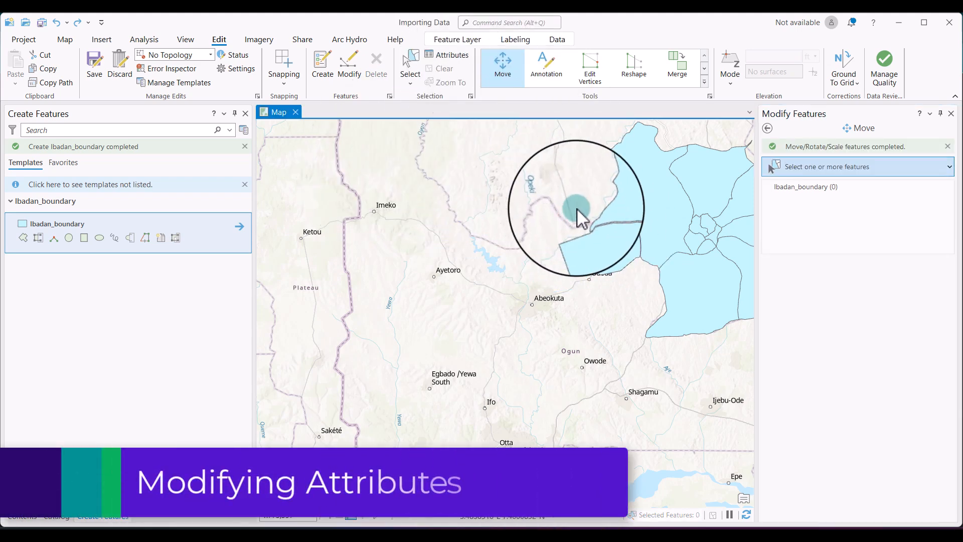
- Set the moved polygon's State_Name to Lagos and Local_Govt to Obalende, apply the attribute changes and save all edits
left_click(600, 239)
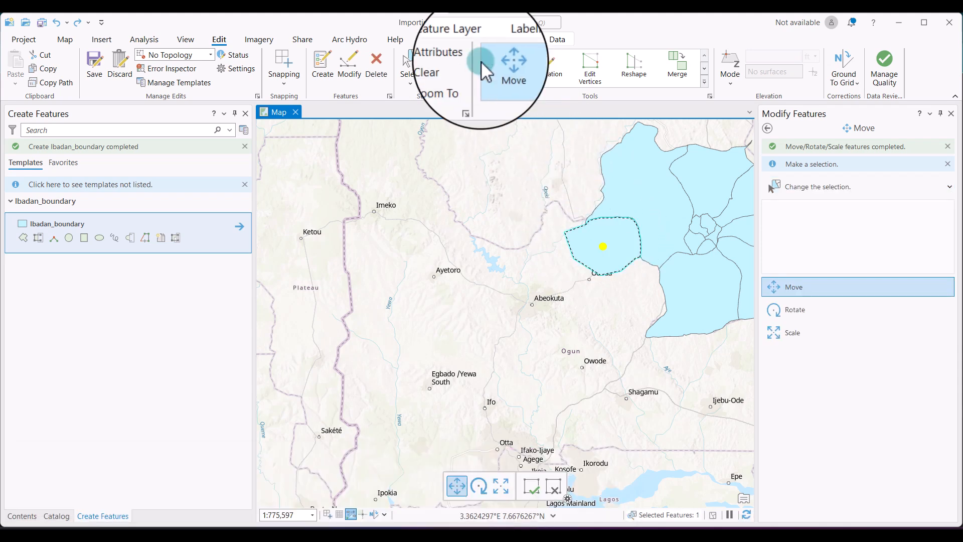
left_click(454, 54)
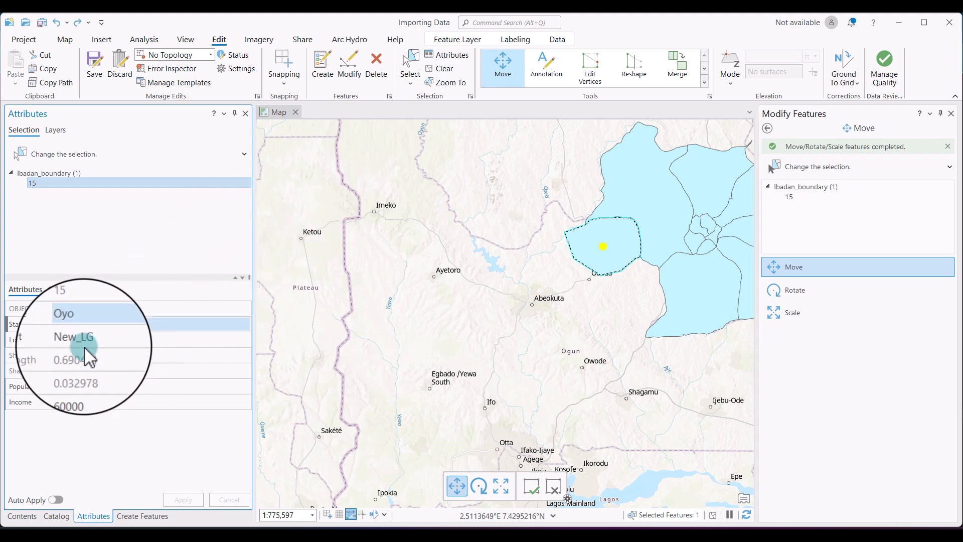
left_click(86, 324)
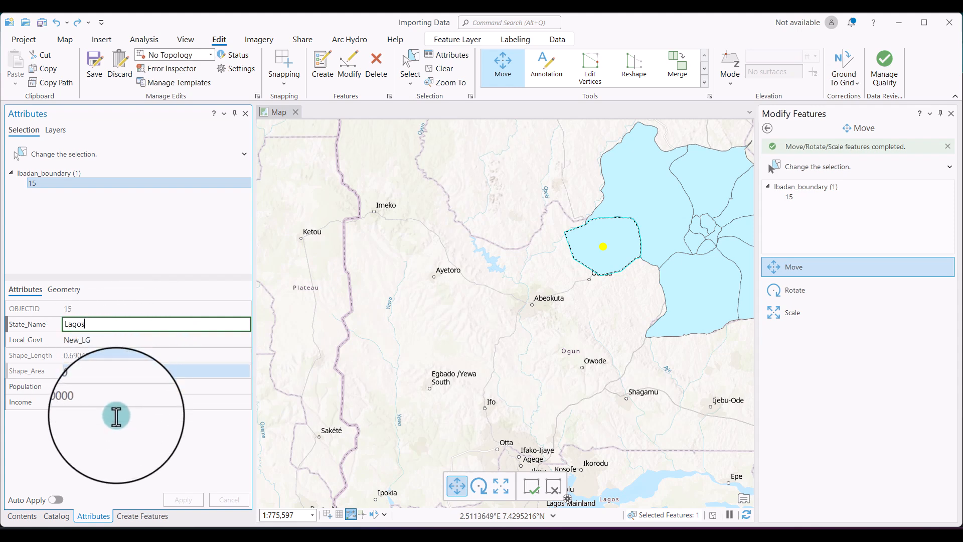
left_click(106, 340)
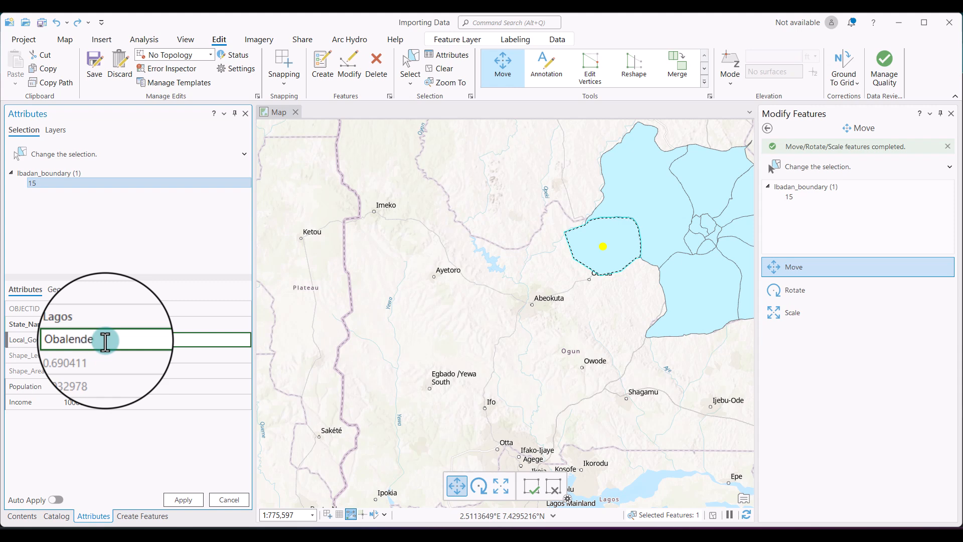
left_click(193, 497)
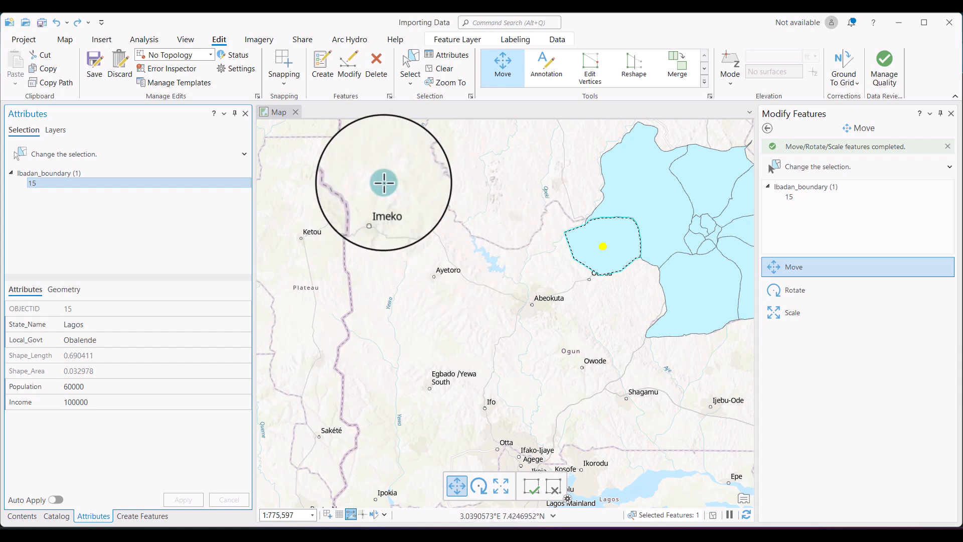
left_click(94, 61)
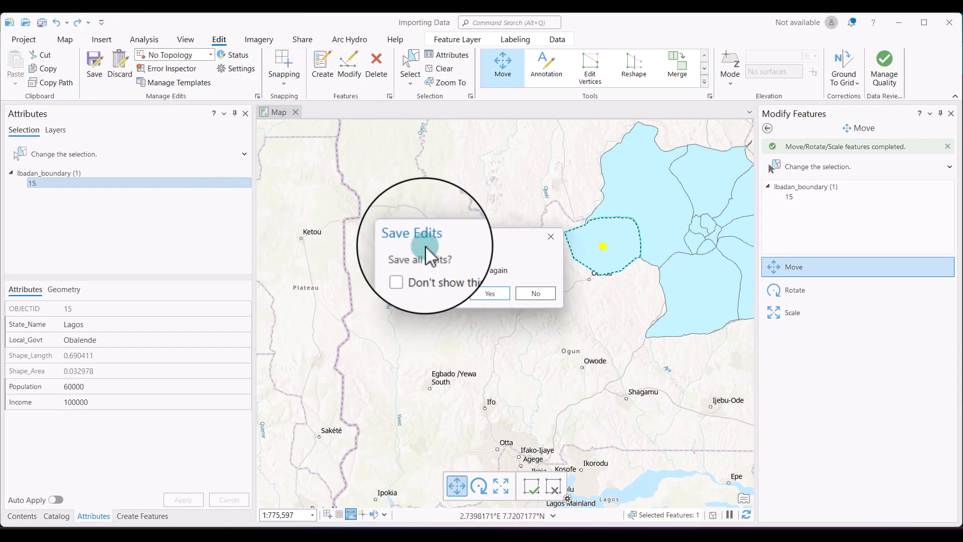
left_click(504, 294)
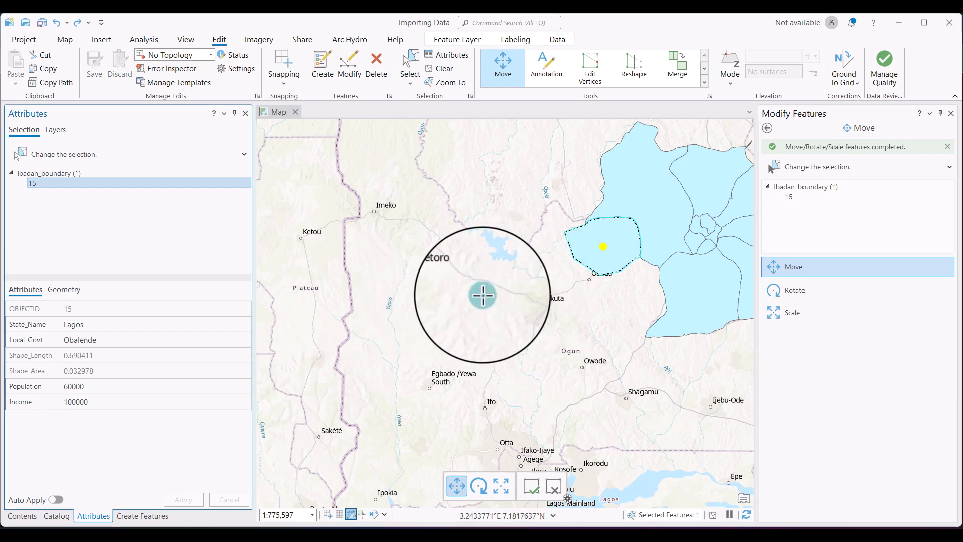
- Open the Ibadan_boundary attribute table, close the Modify Features pane and bring the last records into view
left_click(21, 517)
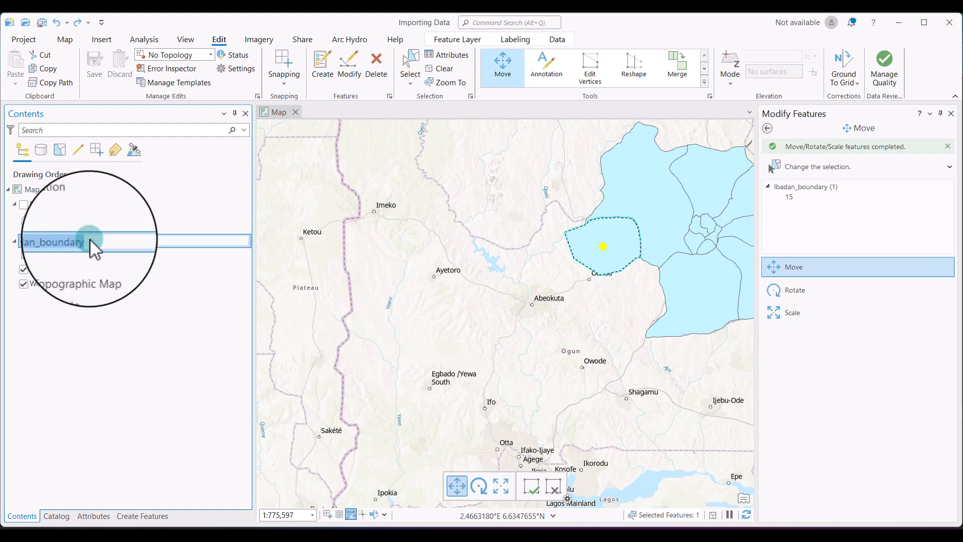
right_click(123, 241)
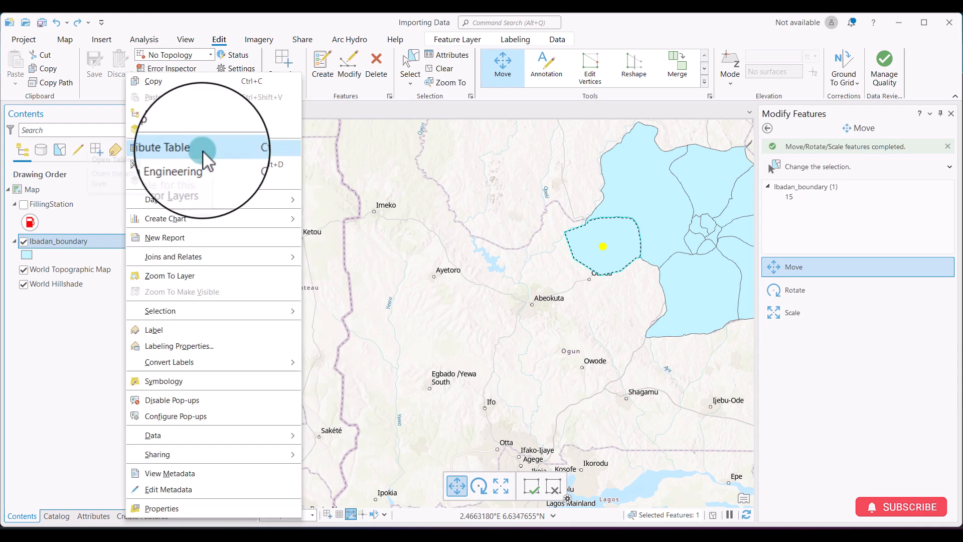
left_click(203, 151)
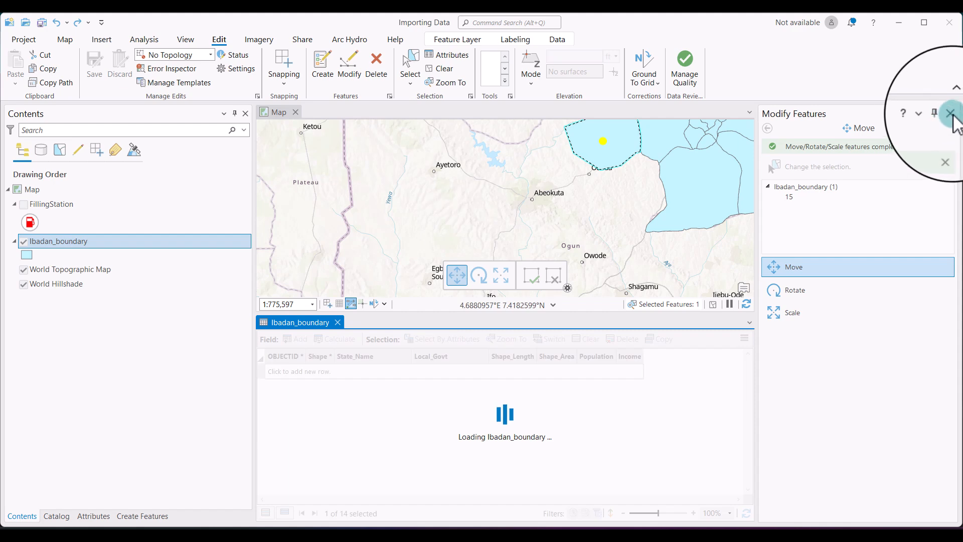
left_click(951, 115)
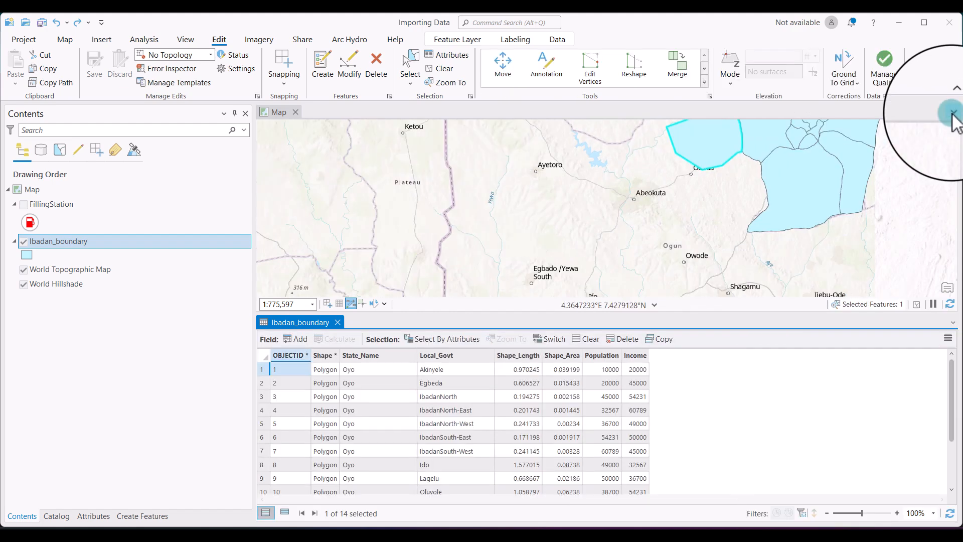
scroll(470, 441, "down", 2)
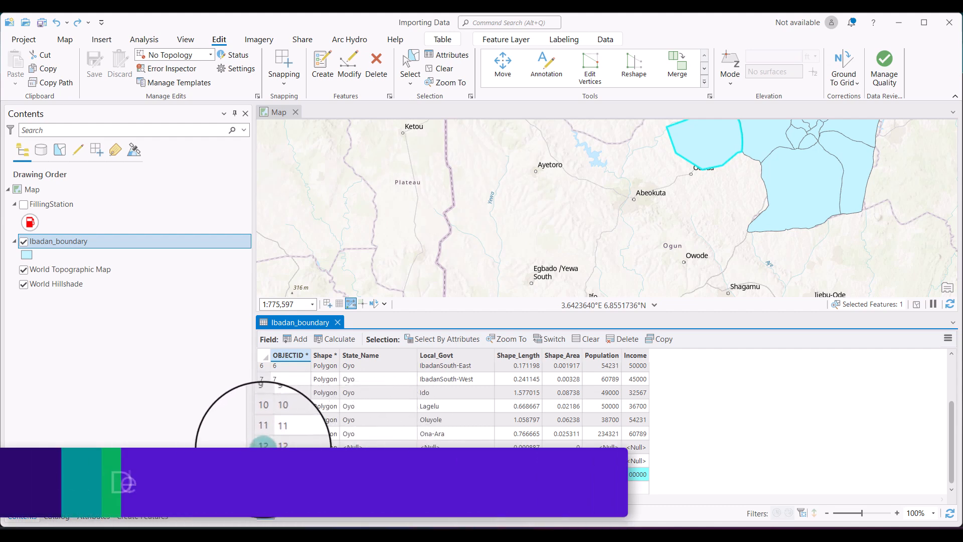
- Delete the empty record with OBJECTID 12 from the Ibadan_boundary table and confirm the deletion
left_click(264, 445)
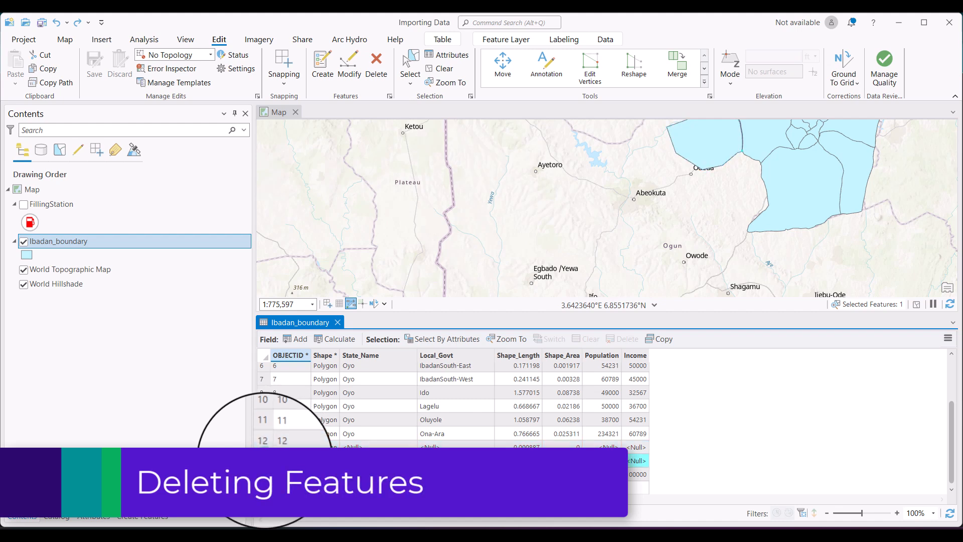
left_click(263, 445)
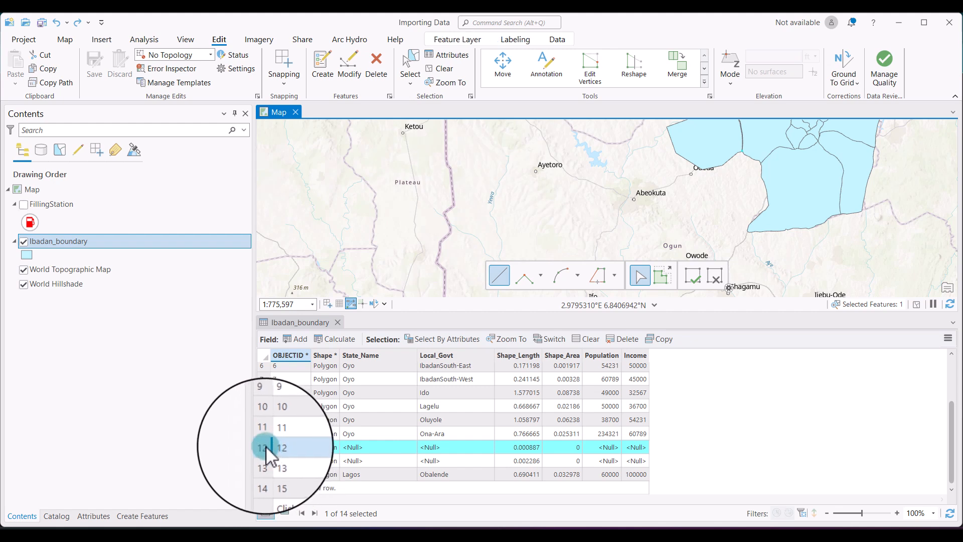
right_click(264, 445)
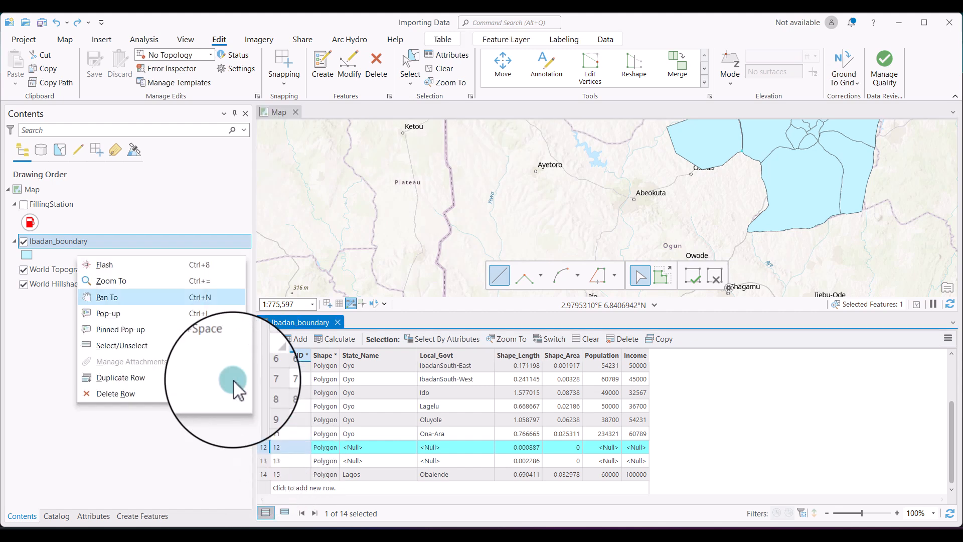
left_click(145, 394)
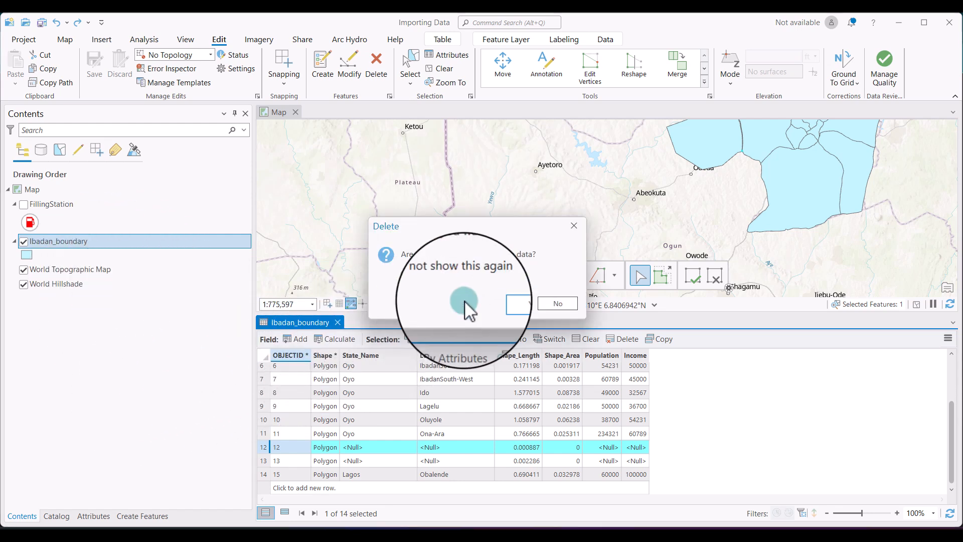
left_click(513, 299)
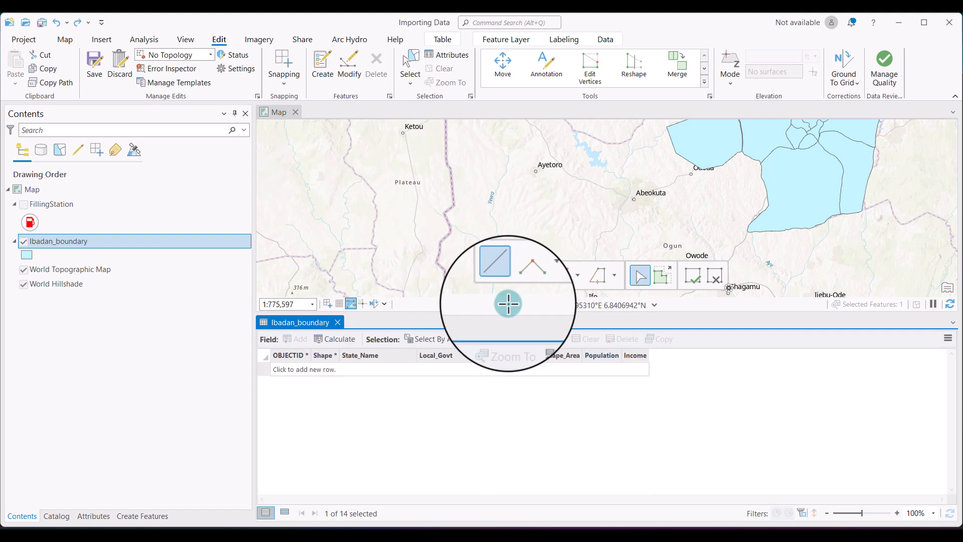
- Flash the empty OBJECTID 13 record on the map and examine its polygon up close where the moved polygon meets the Ibadan boundary
scroll(715, 190, "down", 4)
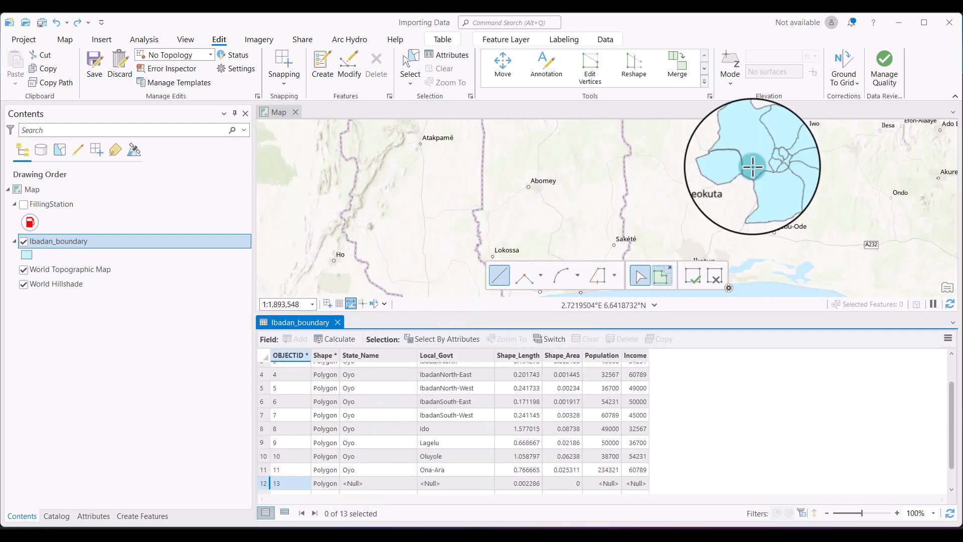
left_click(765, 156)
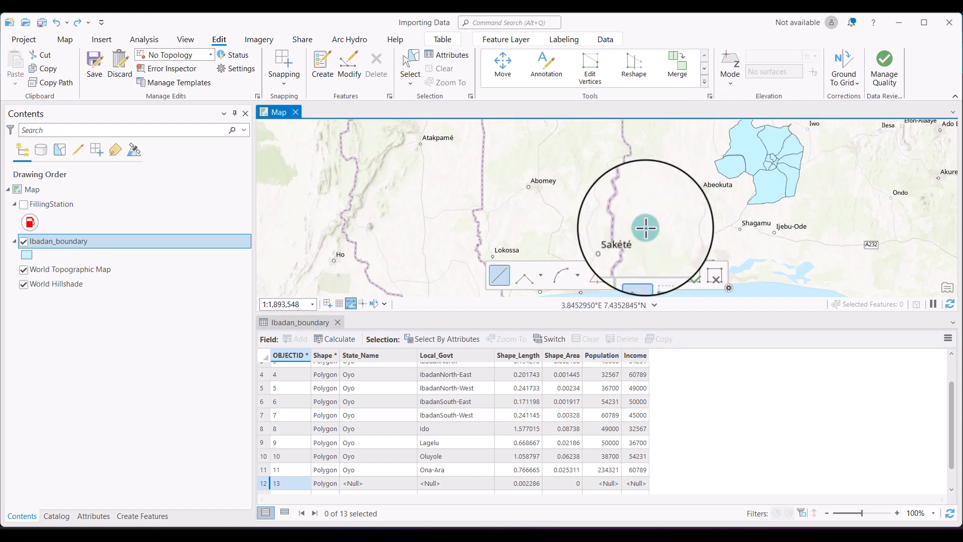
left_click_drag(760, 162, 590, 203)
scroll(589, 203, "up", 3)
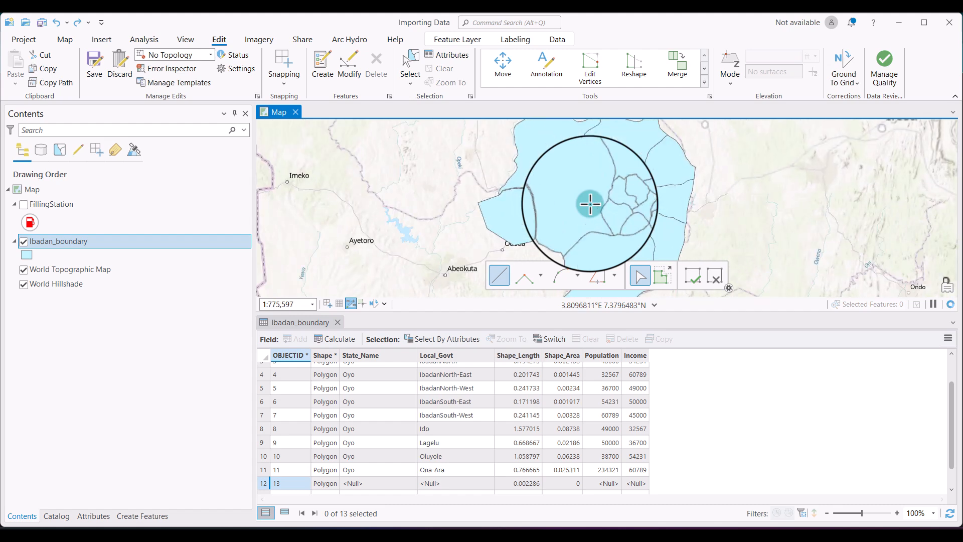
scroll(431, 474, "down", 2)
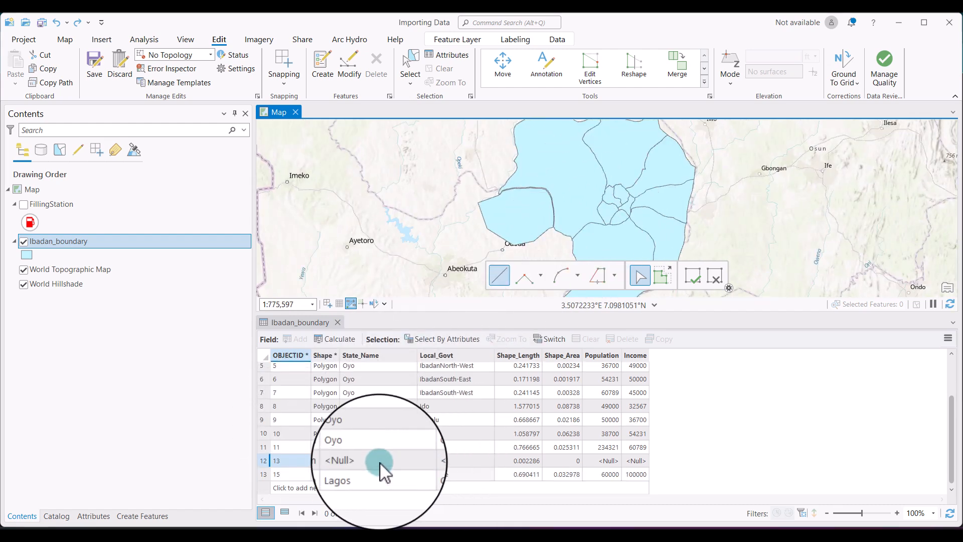
left_click(262, 461)
right_click(264, 459)
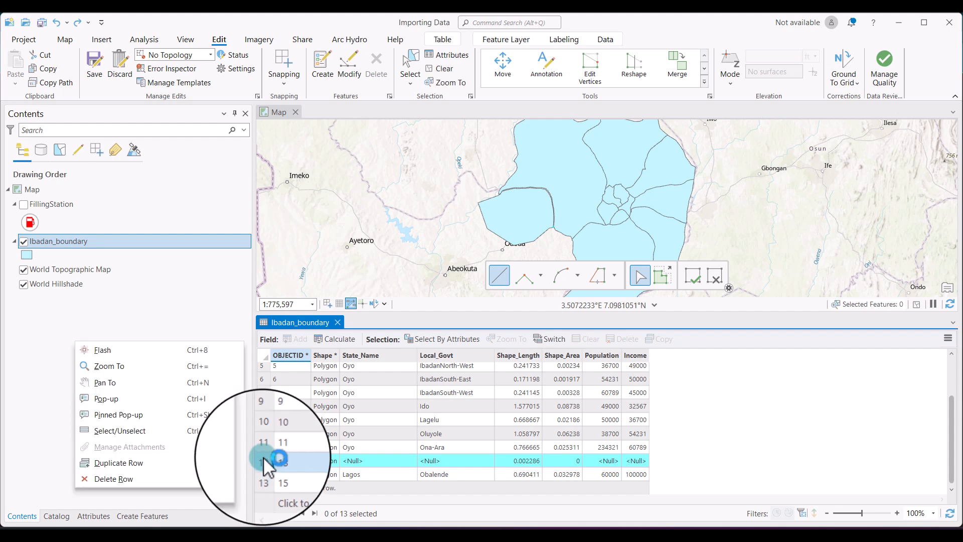
left_click(104, 351)
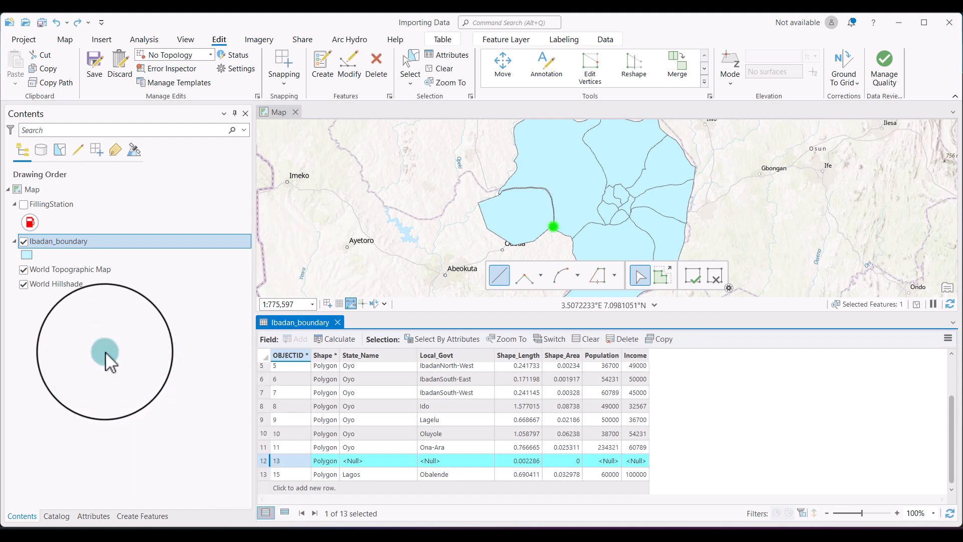
scroll(555, 230, "up", 2)
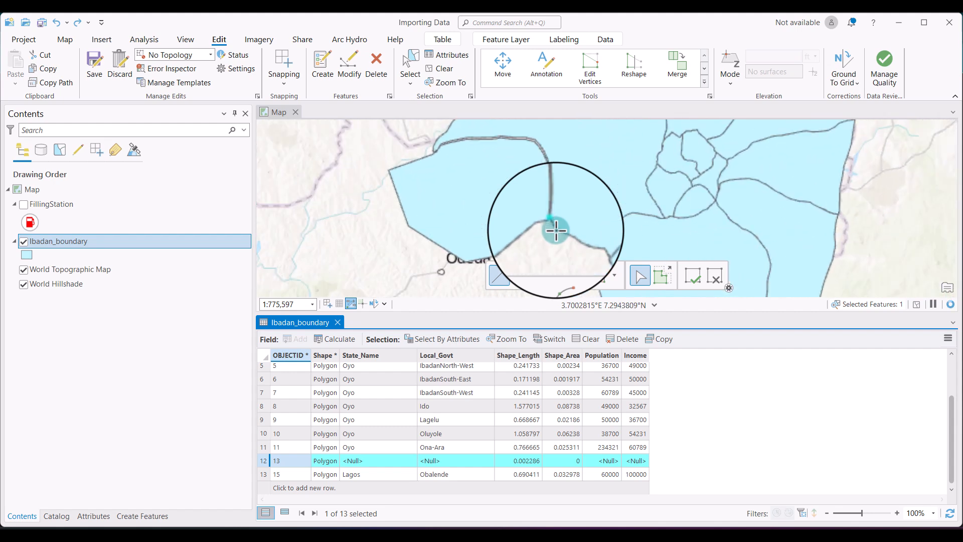
scroll(556, 230, "up", 4)
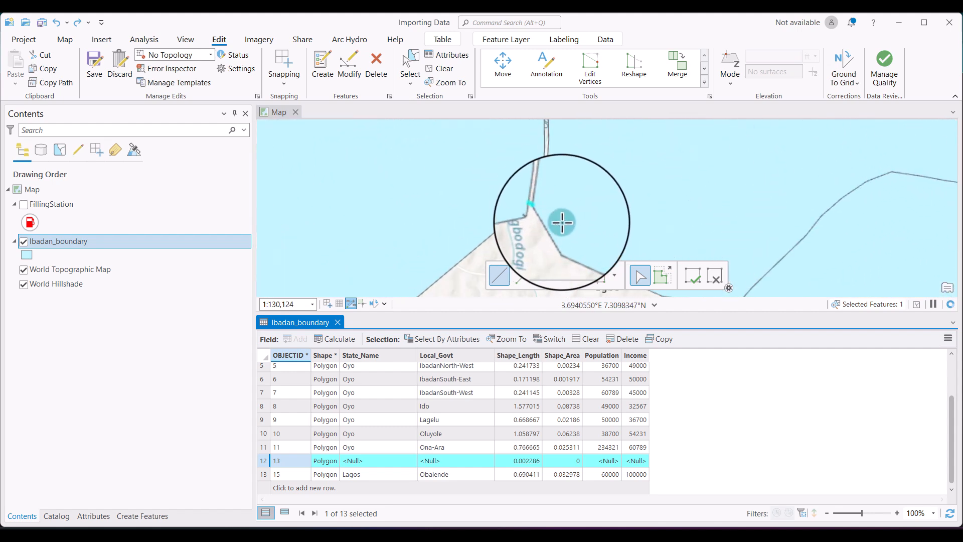
scroll(557, 222, "up", 4)
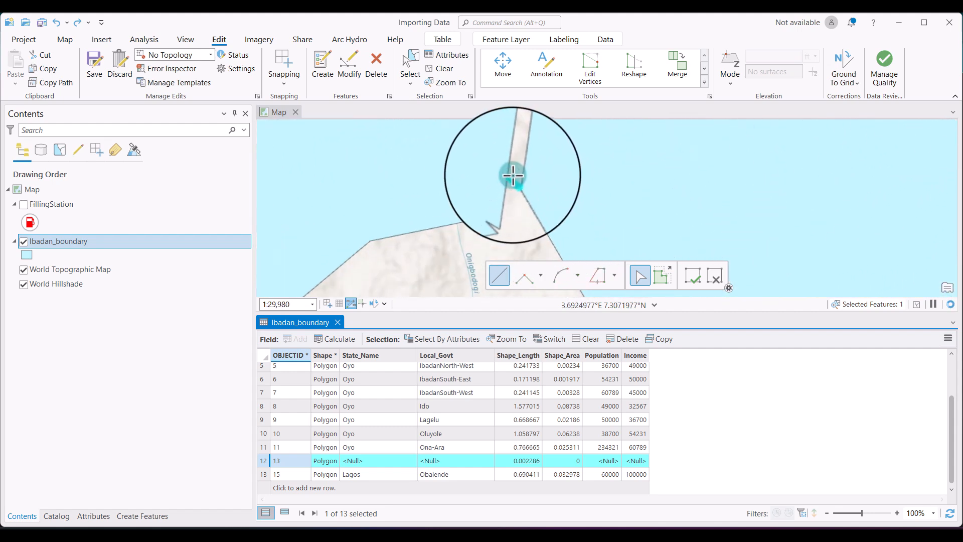
scroll(522, 184, "up", 2)
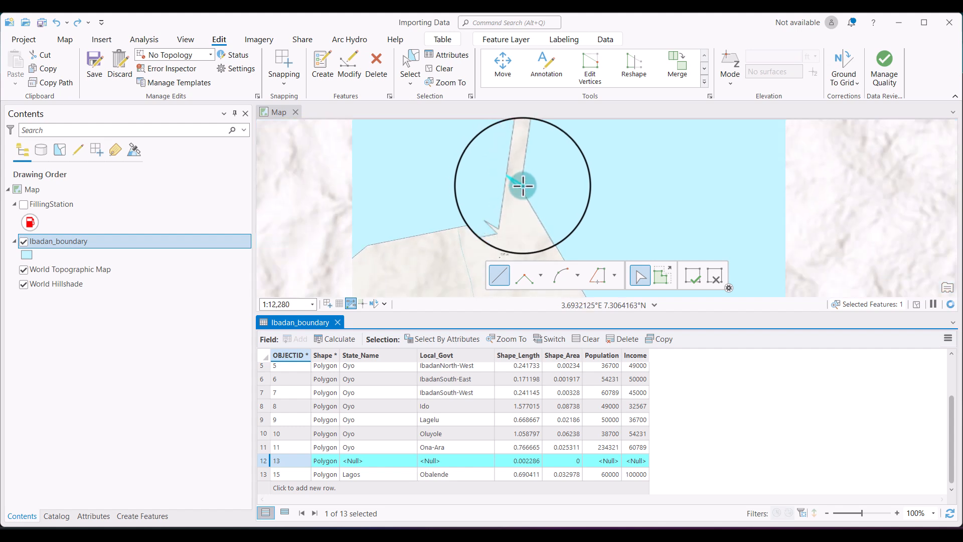
scroll(523, 186, "down", 7)
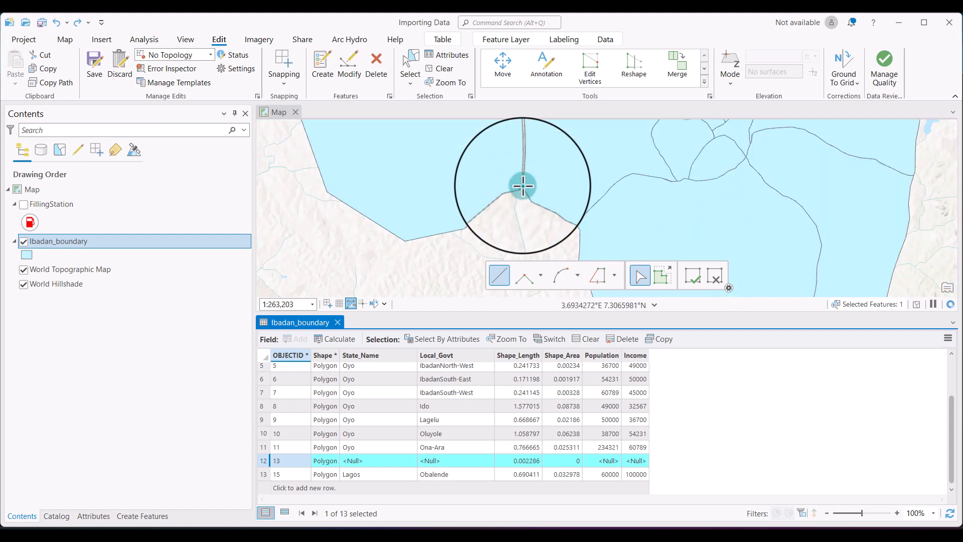
scroll(526, 188, "up", 4)
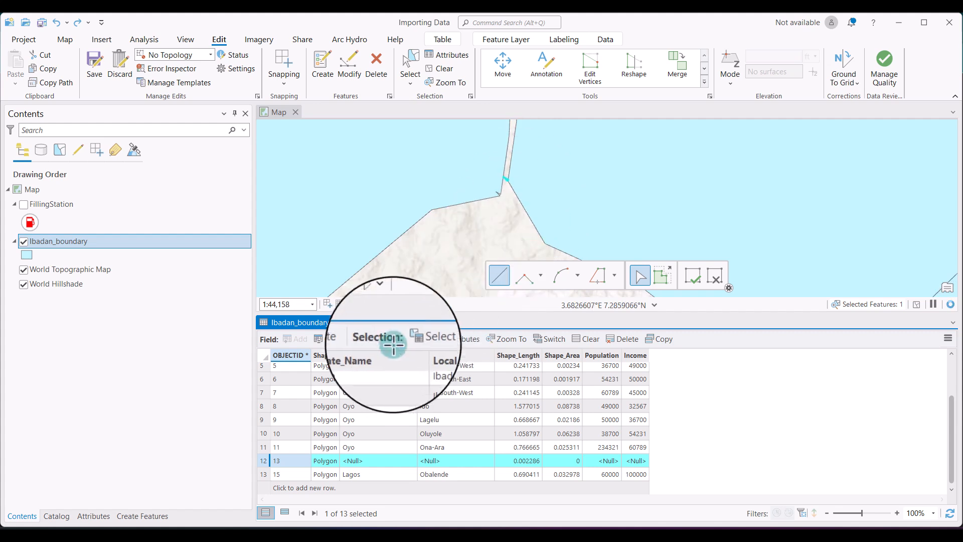
- Delete the empty record with OBJECTID 13 from the Ibadan_boundary table and confirm the deletion
right_click(263, 459)
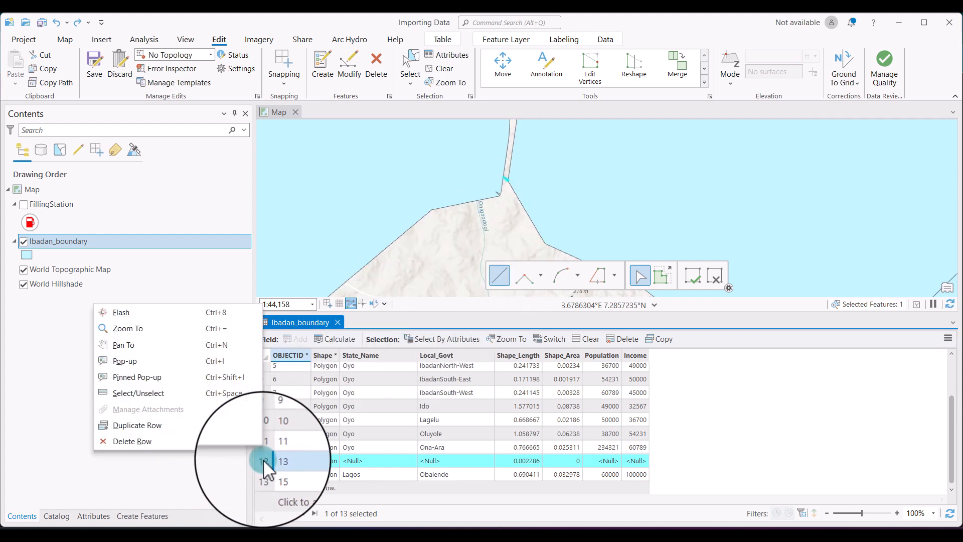
left_click(173, 437)
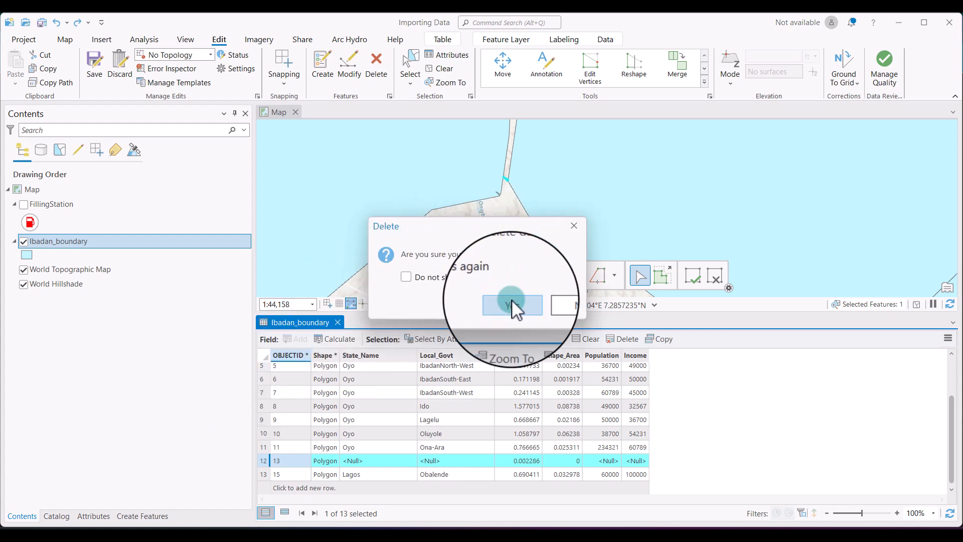
left_click(511, 300)
scroll(527, 241, "down", 3)
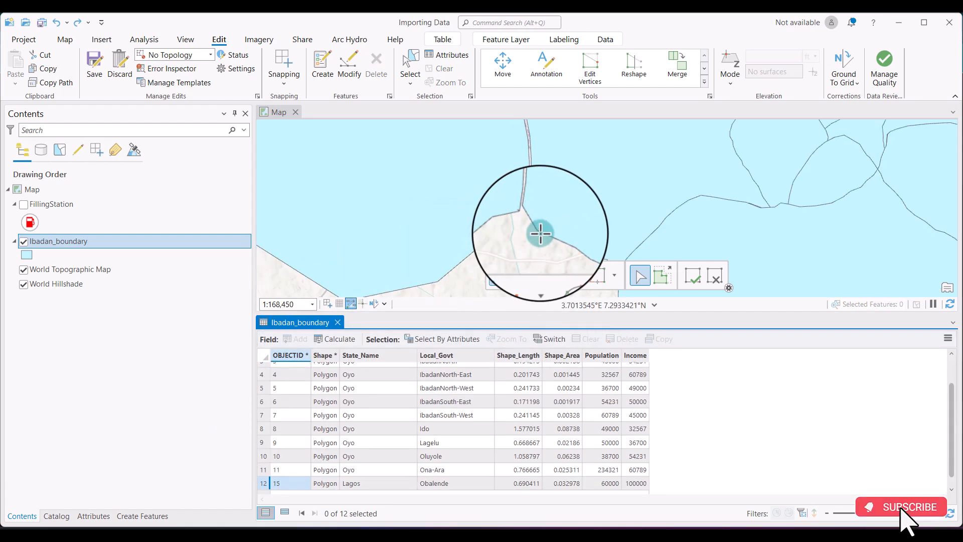